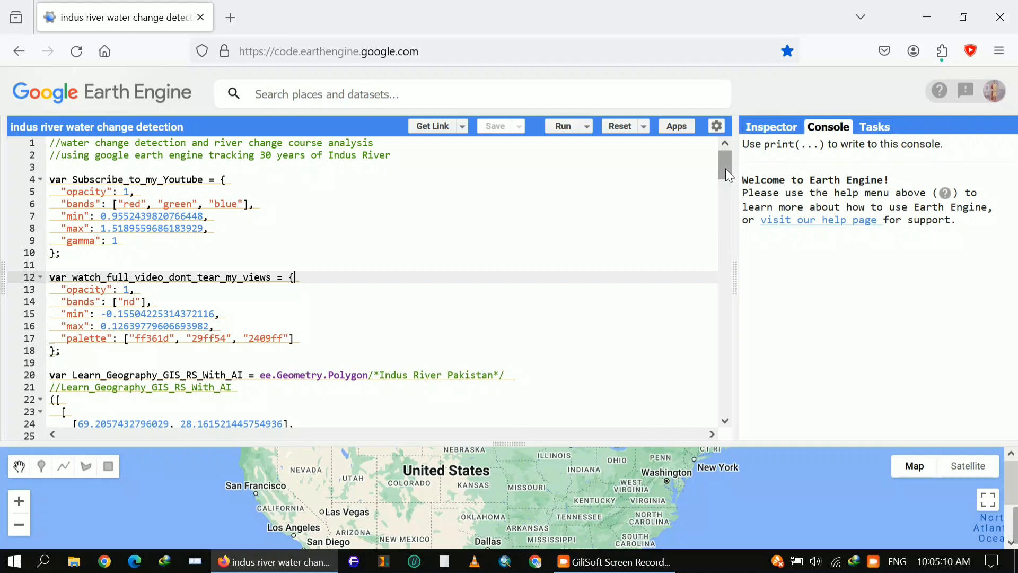
Run the Indus River water change detection script and display the resulting map full screen, framed on the study polygon.
left_click(565, 133)
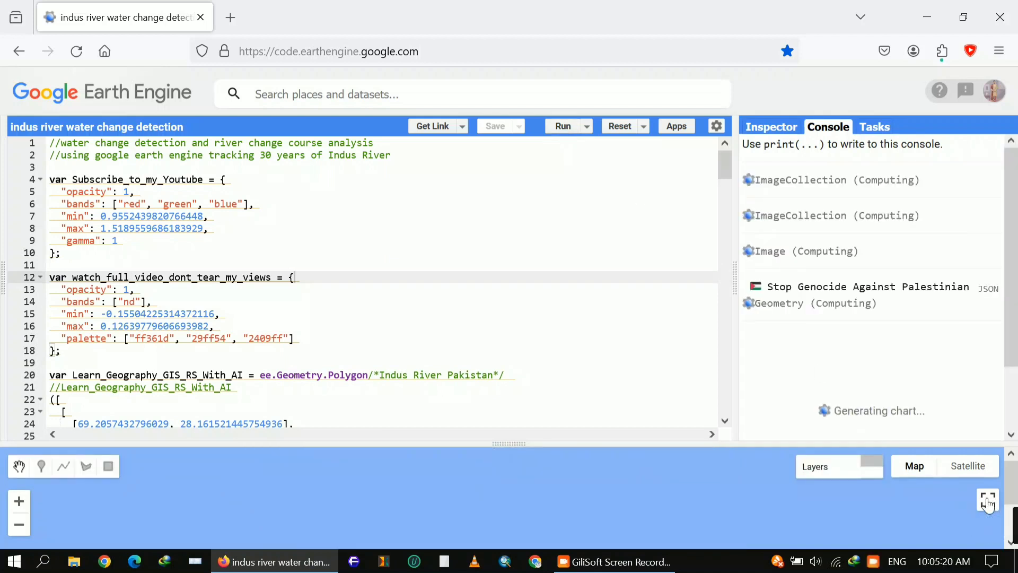
left_click(987, 503)
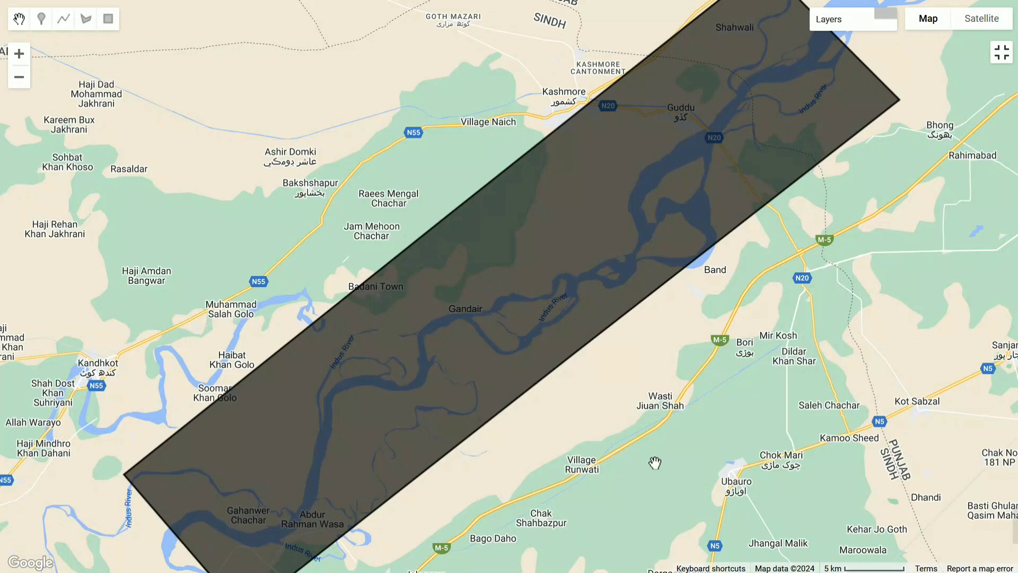
left_click(19, 77)
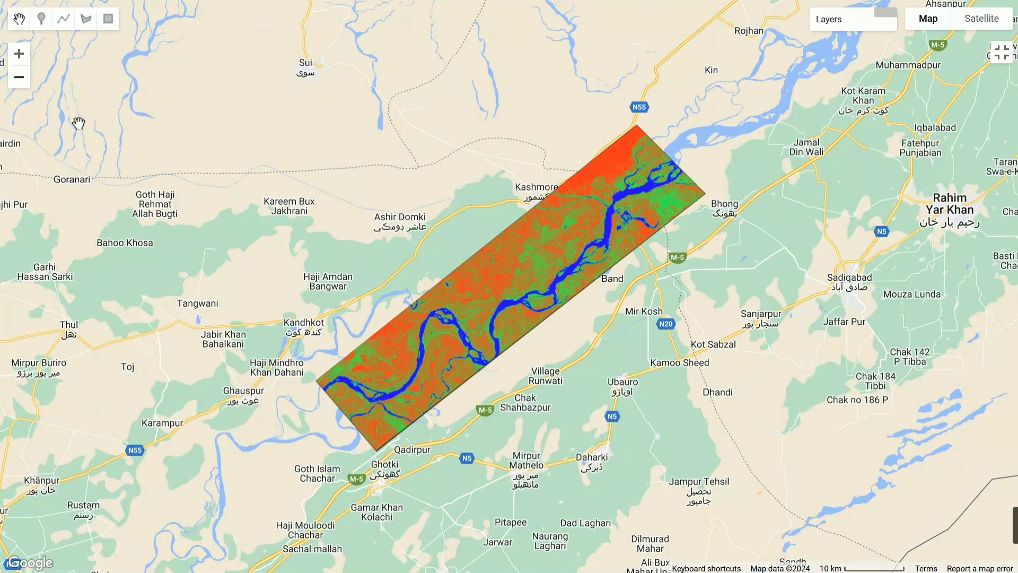
left_click(24, 55)
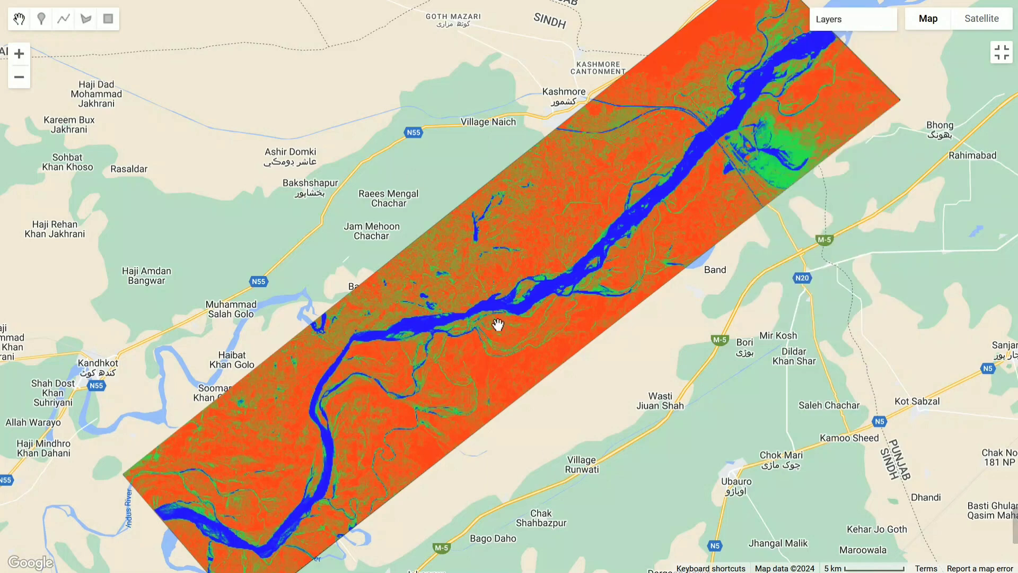
Hide the first NDWI layer, toggling the top two layers to compare their river courses.
left_click(753, 41)
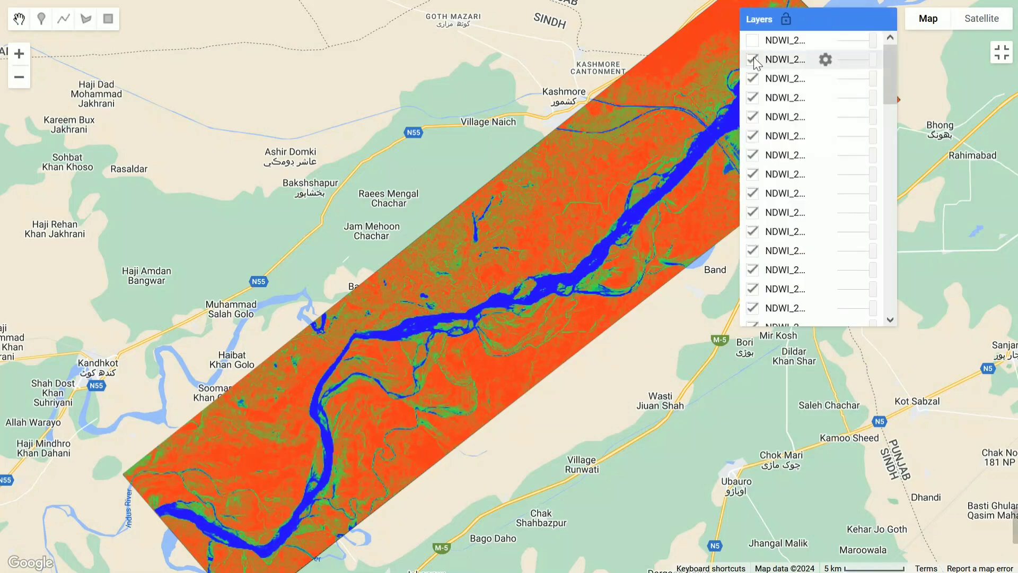
left_click(753, 60)
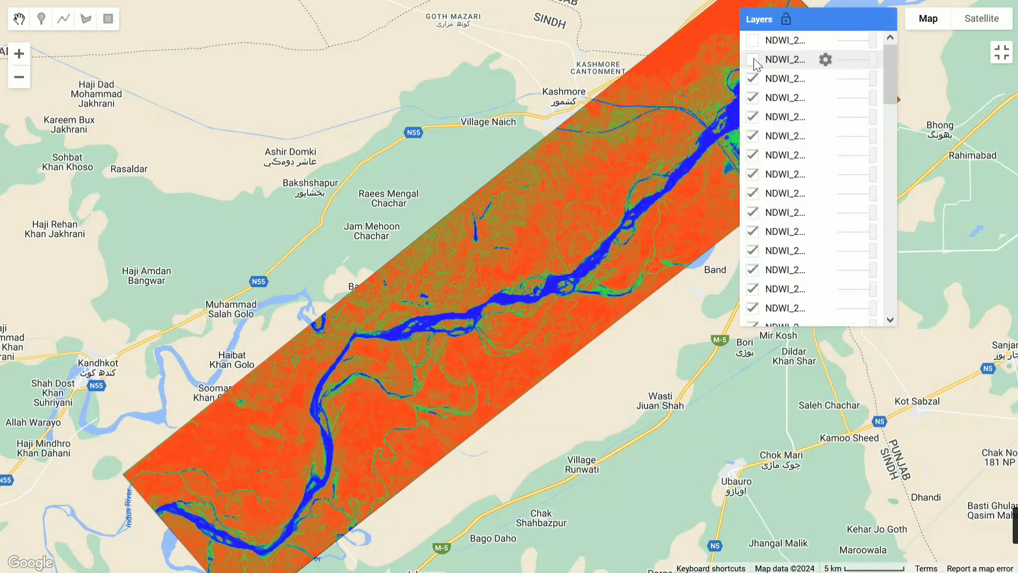
left_click(753, 59)
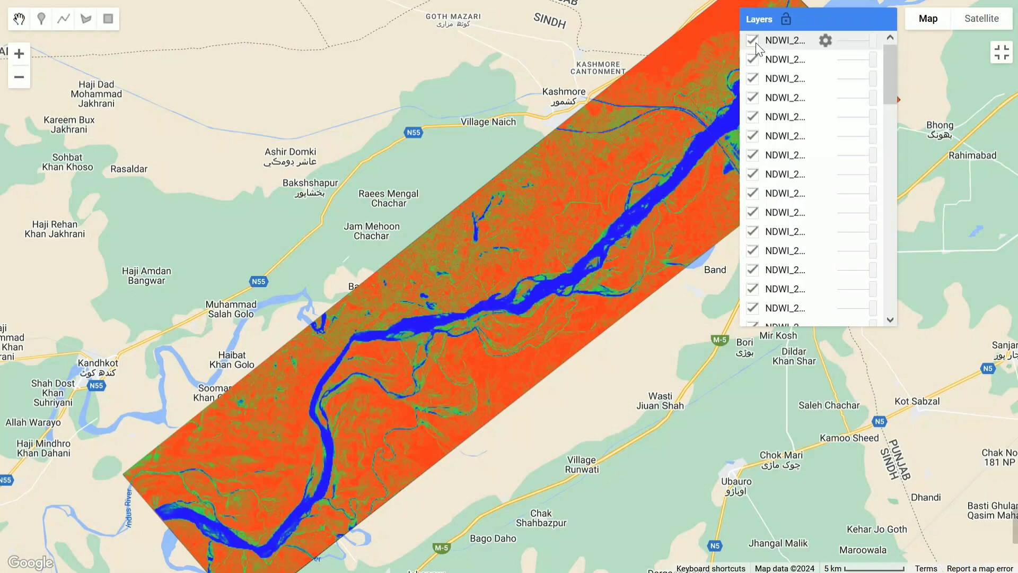
left_click(753, 41)
left_click(753, 41)
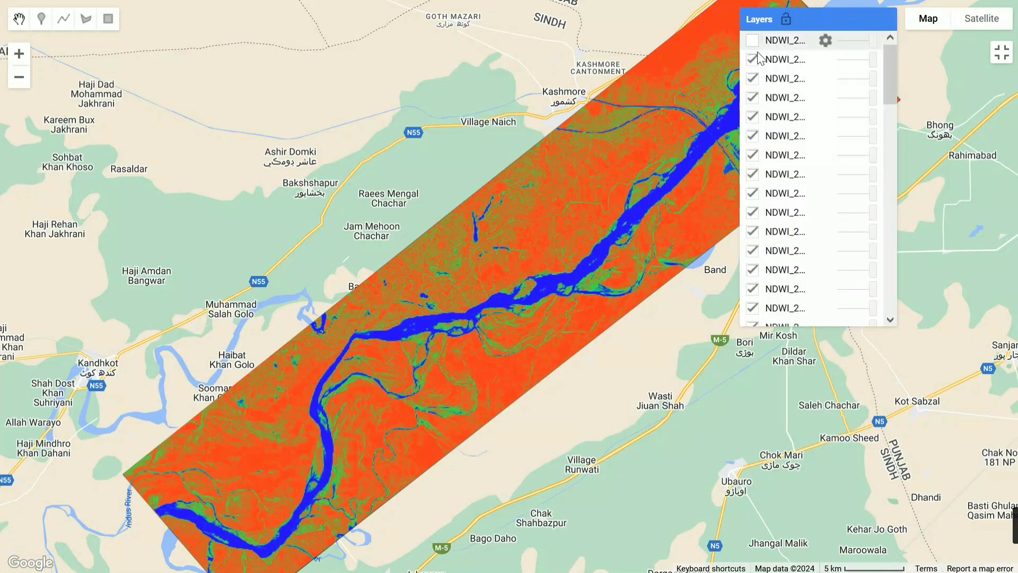
Hide the second and third NDWI layers and check the river course in the layers beneath them.
left_click(753, 59)
left_click(753, 80)
left_click(753, 98)
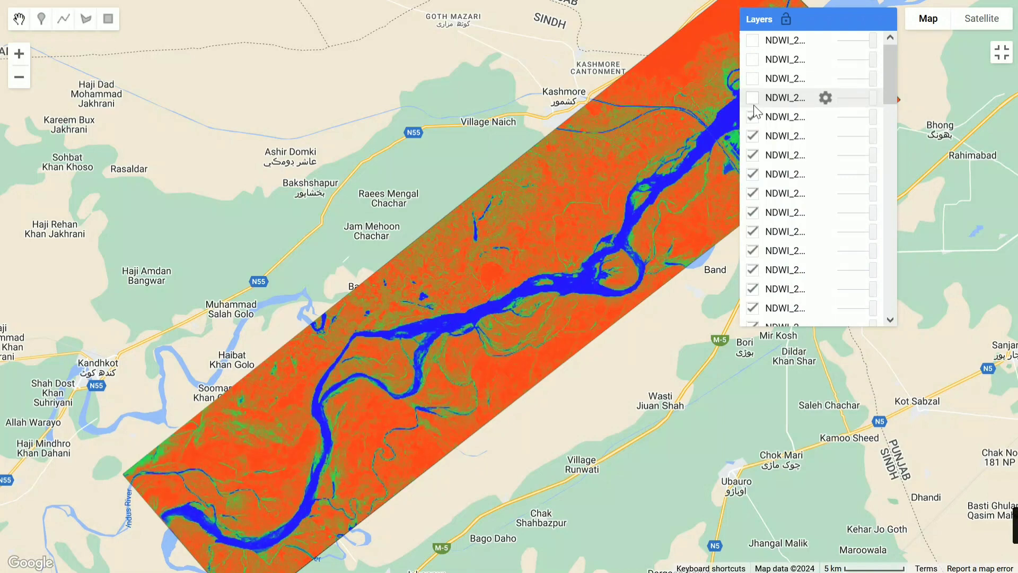
left_click(753, 116)
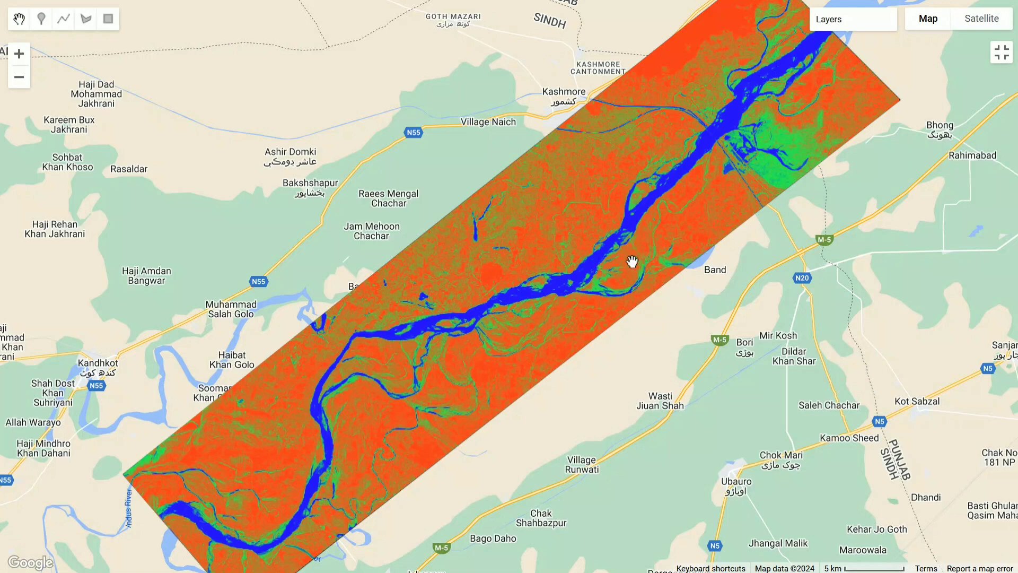
Toggle the third NDWI layer on and off to compare its river channel with the fourth layer.
mouse_move(823, 19)
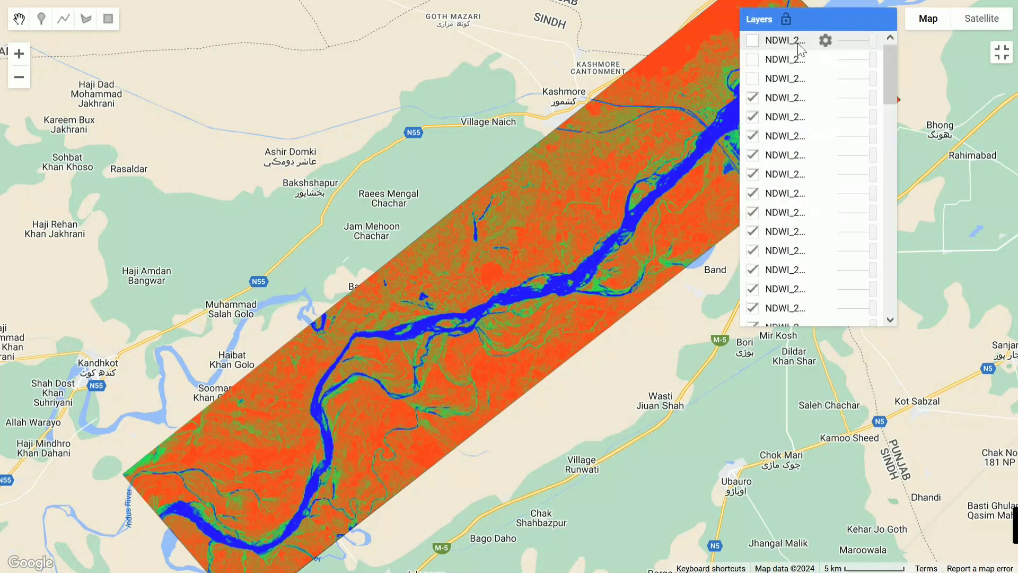
left_click(753, 79)
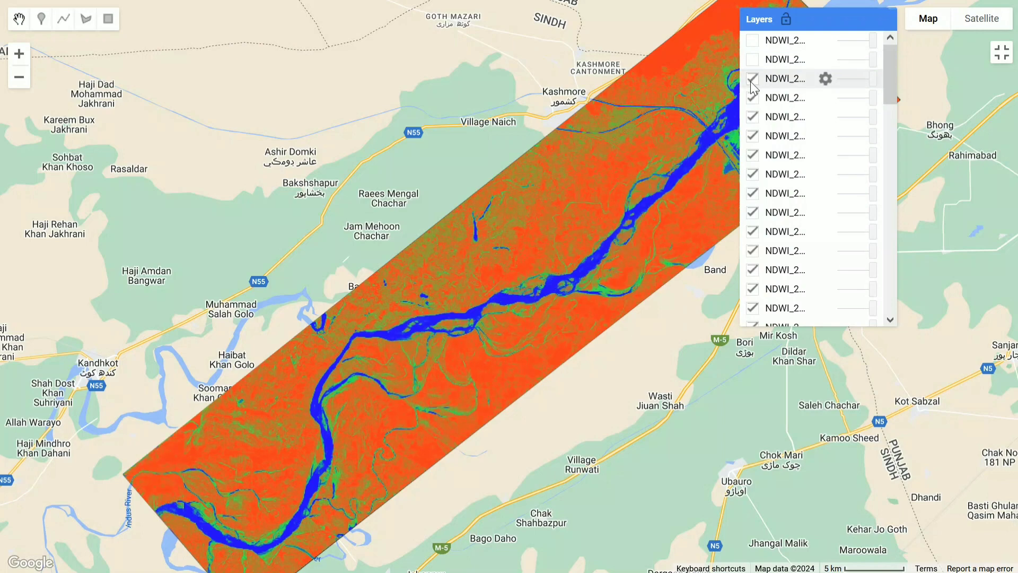
left_click(751, 82)
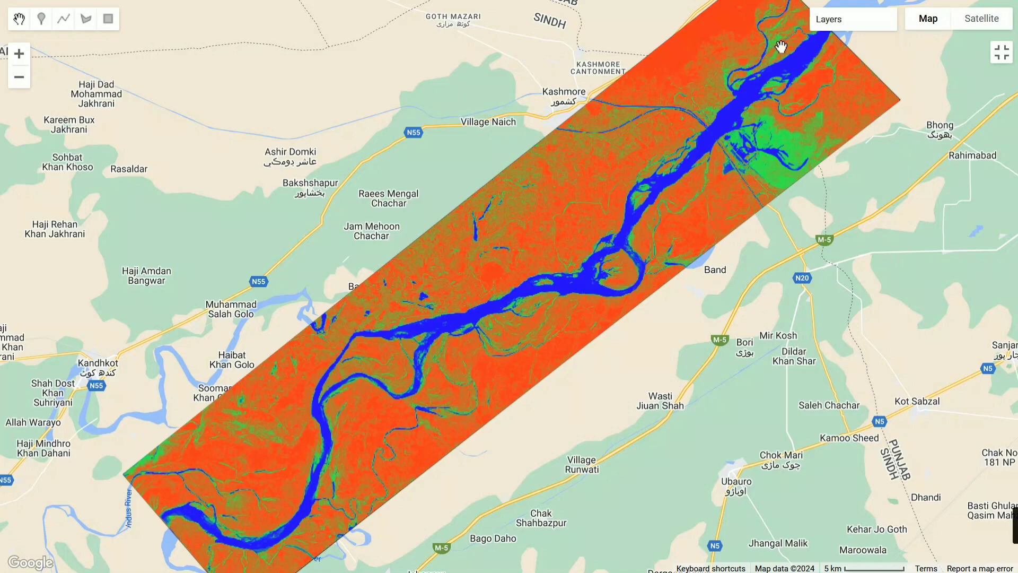
Toggle the fourth NDWI layer repeatedly to compare its river channel with the fifth layer.
mouse_move(821, 10)
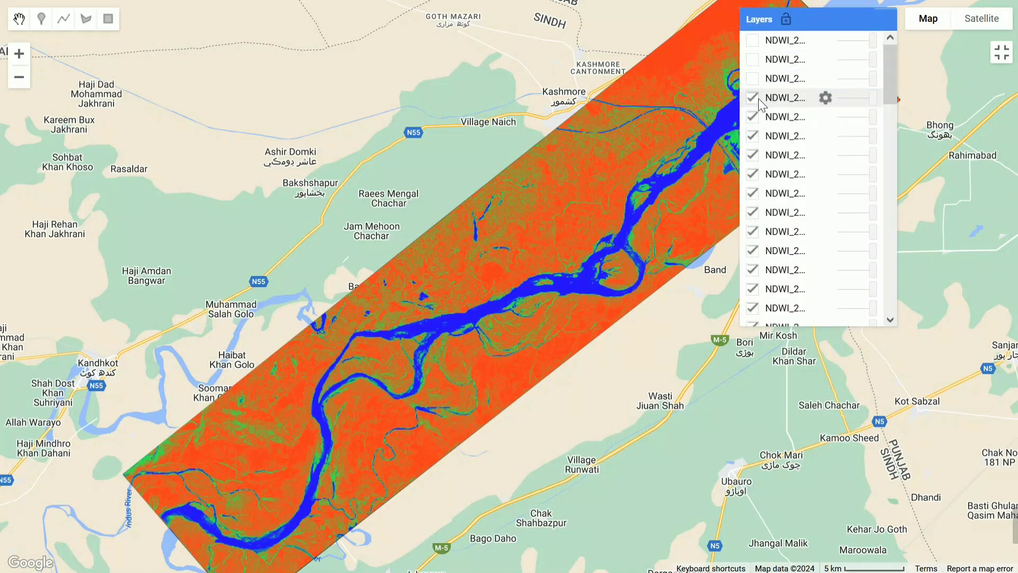
left_click(753, 99)
left_click(753, 98)
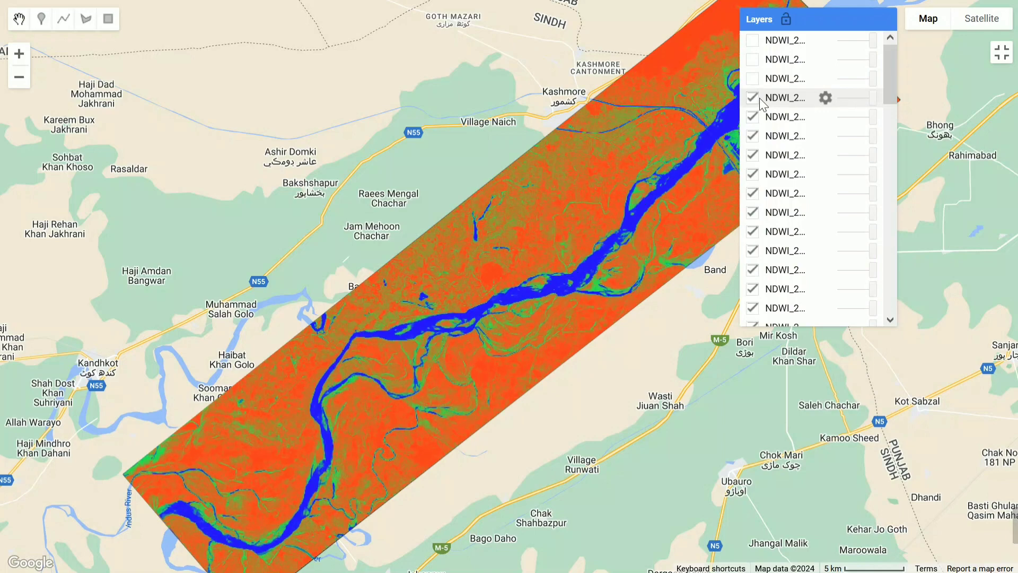
left_click(753, 99)
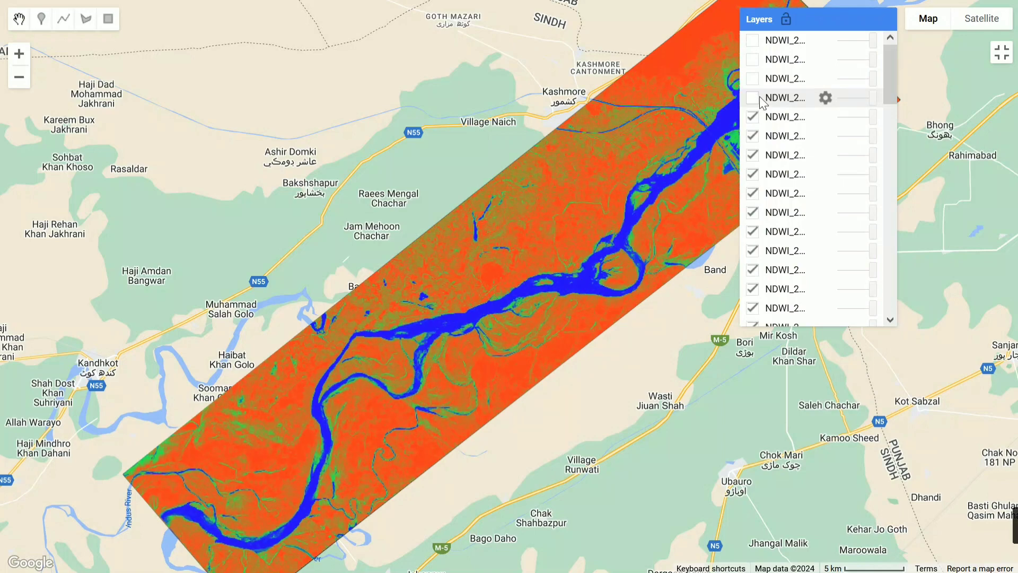
left_click(753, 98)
left_click(753, 99)
left_click(758, 98)
left_click(759, 98)
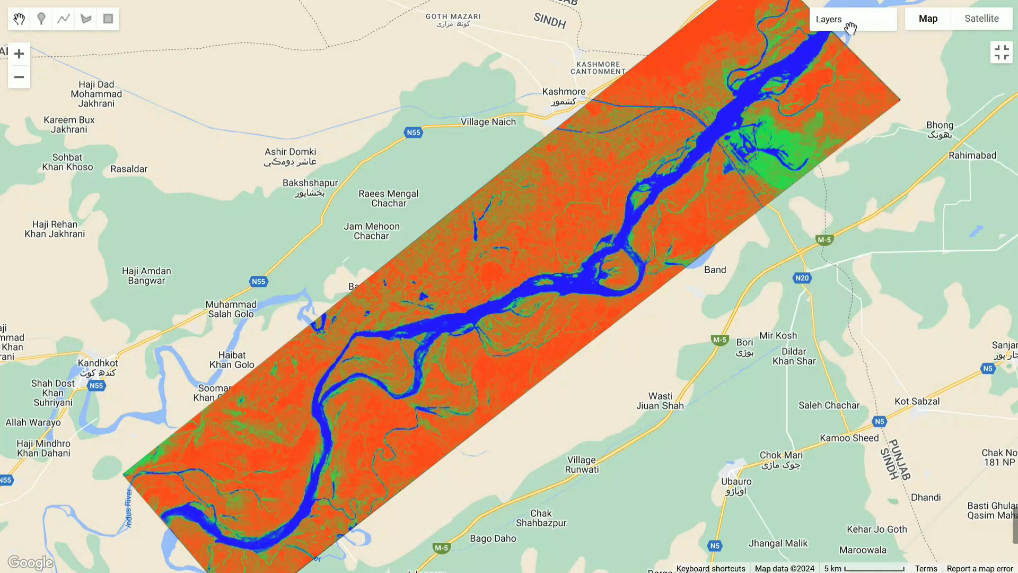
mouse_move(851, 28)
left_click(757, 99)
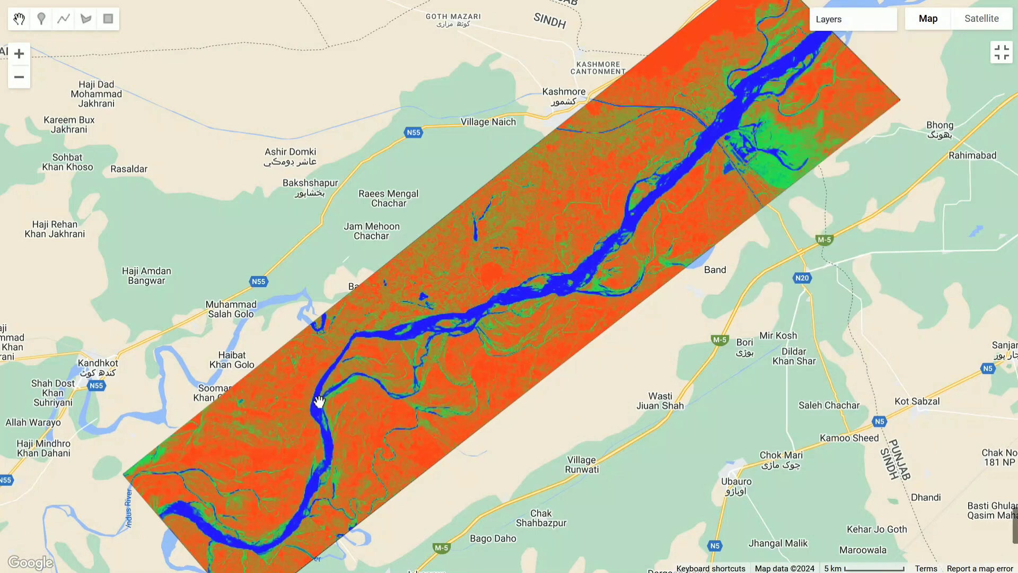
Hide the fourth and fifth NDWI layers to display the sixth layer's river course.
mouse_move(817, 18)
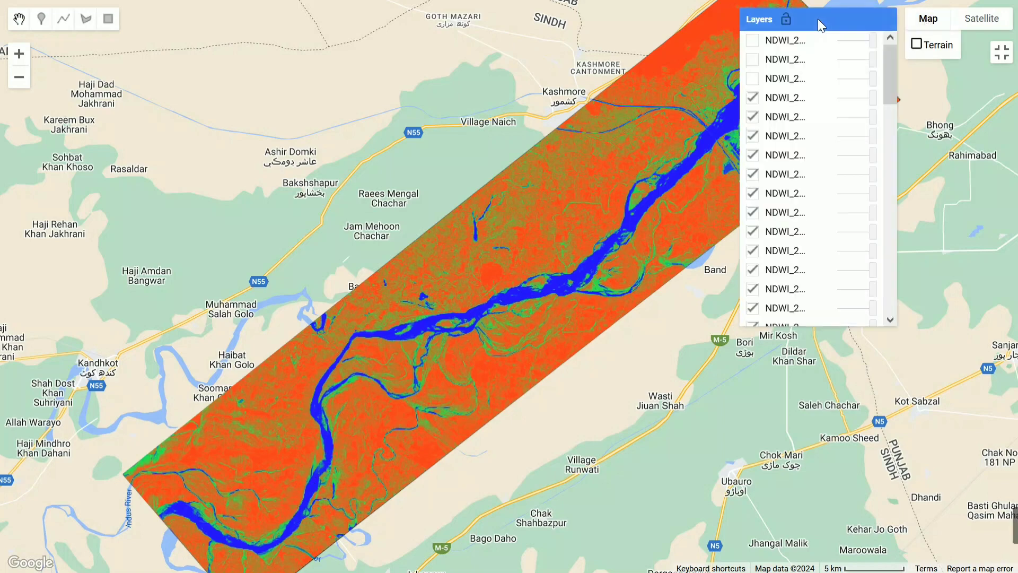
left_click(753, 99)
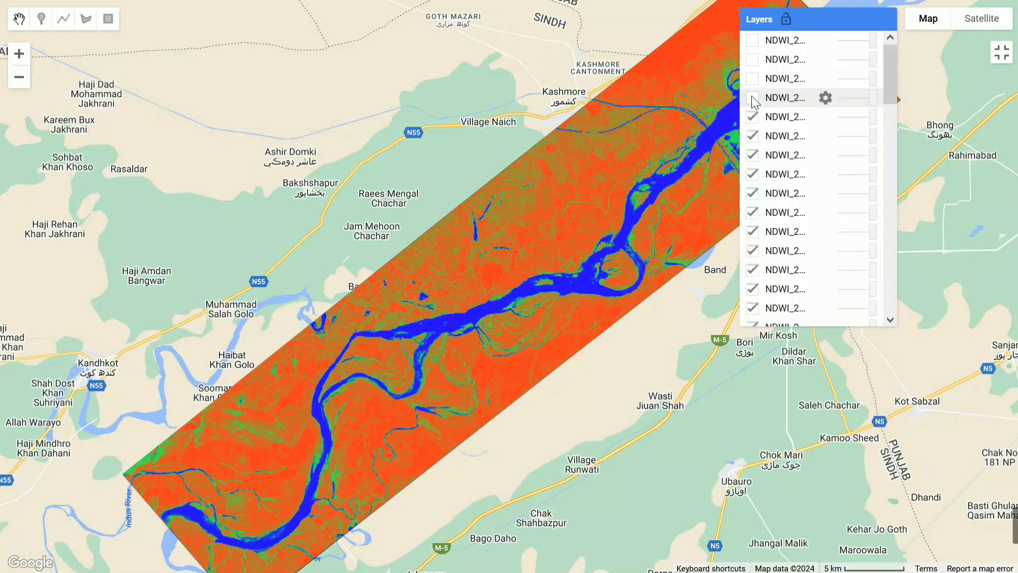
left_click(753, 118)
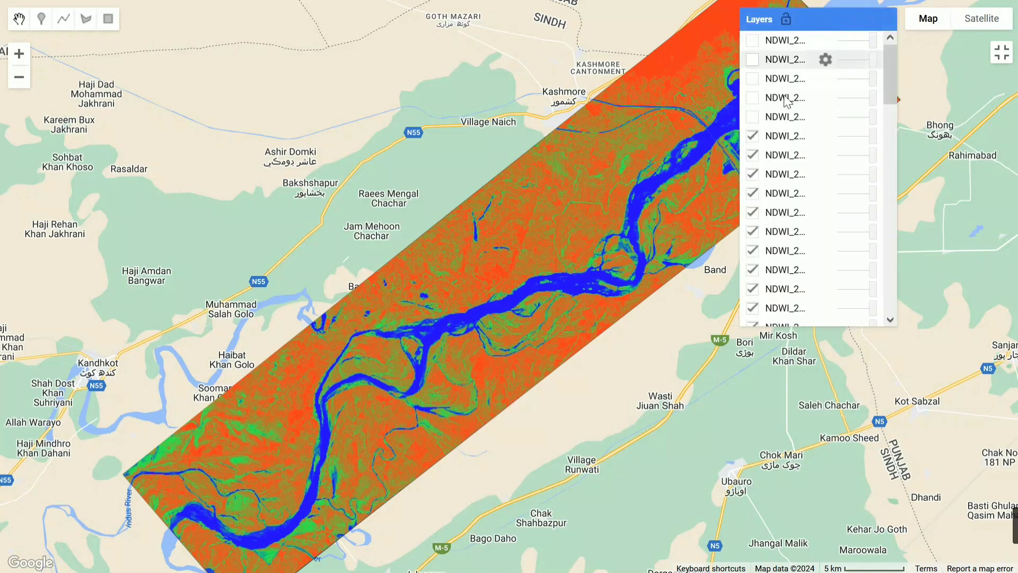
Toggle the fourth and fifth NDWI layers to compare their river courses with the sixth layer.
mouse_move(812, 32)
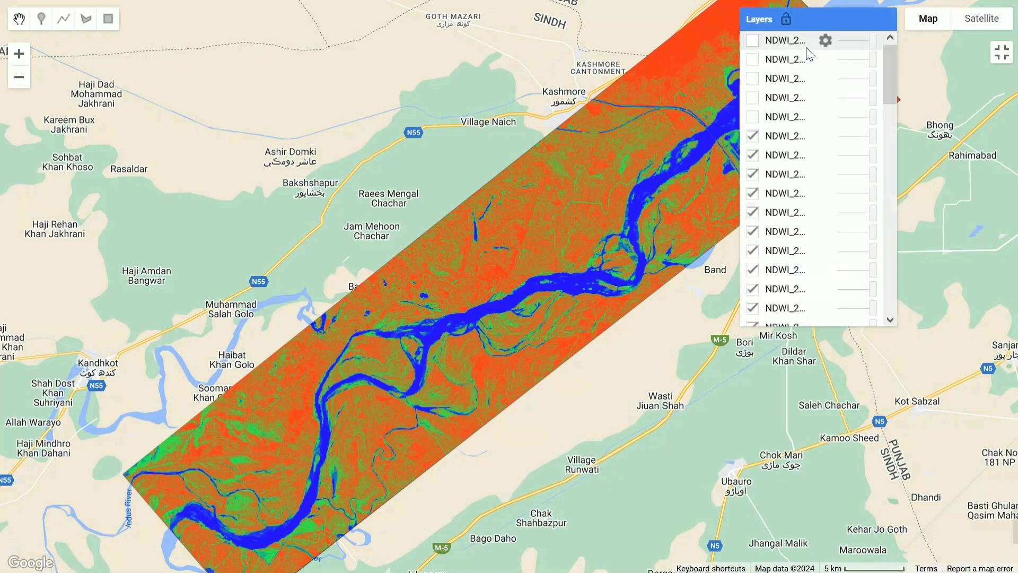
left_click(753, 117)
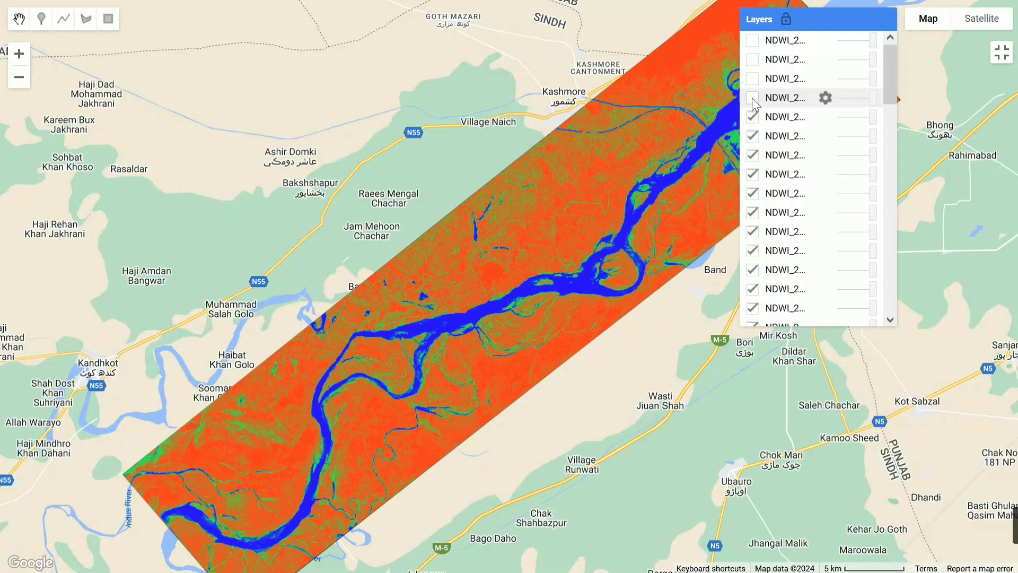
left_click(753, 98)
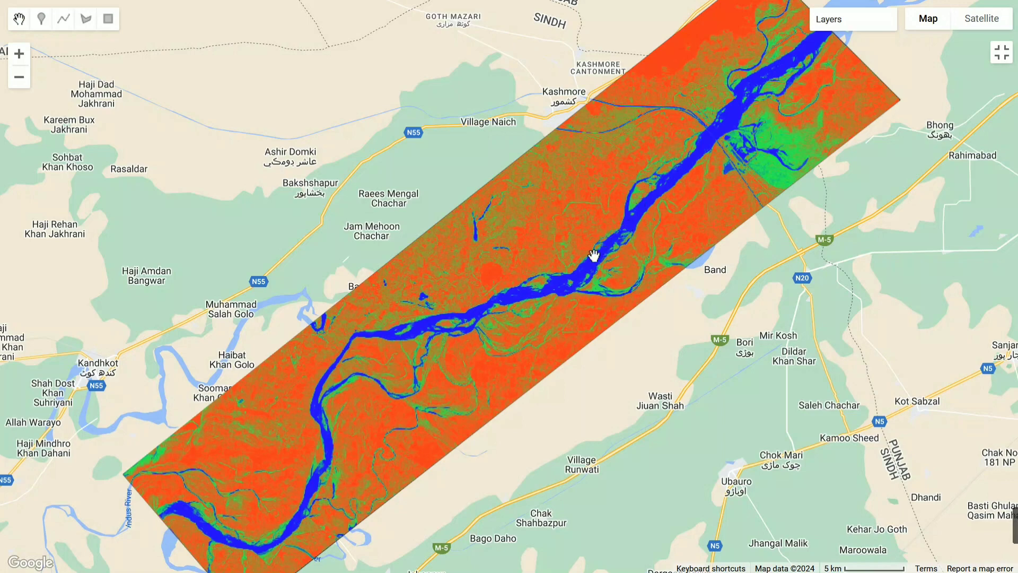
mouse_move(849, 15)
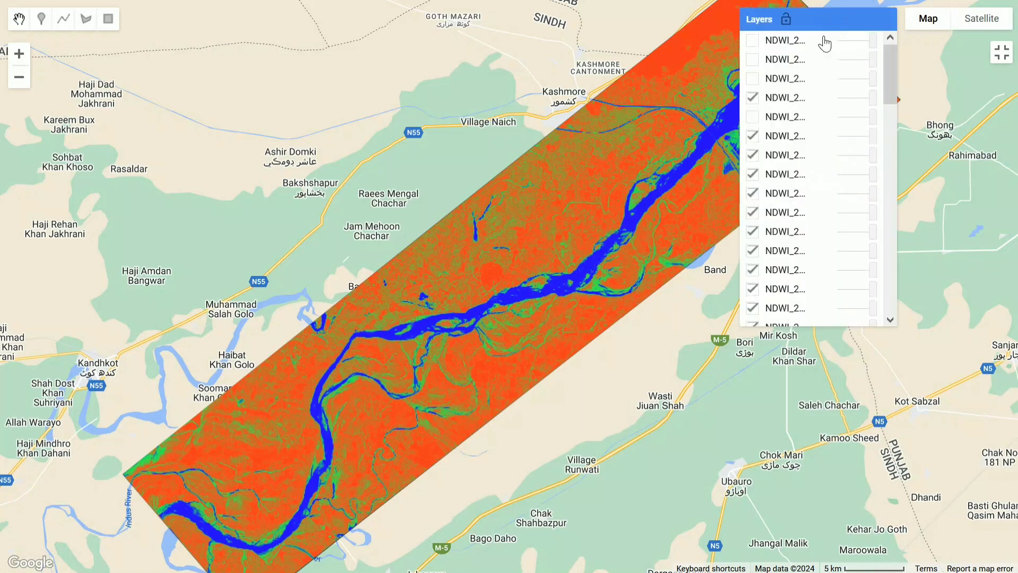
left_click(754, 117)
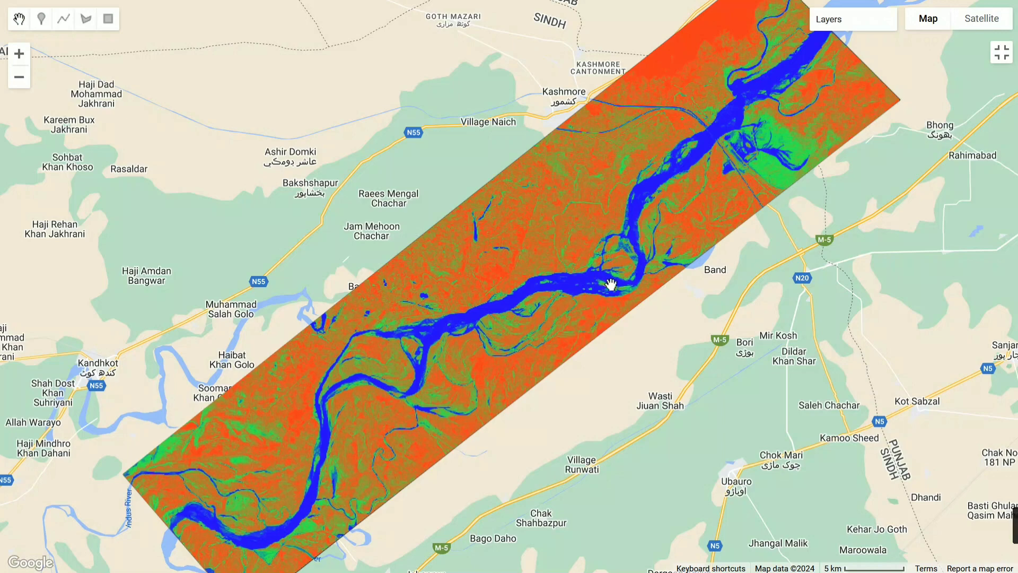
Hide the sixth, seventh and eighth NDWI layers to display the ninth layer's river course.
mouse_move(823, 25)
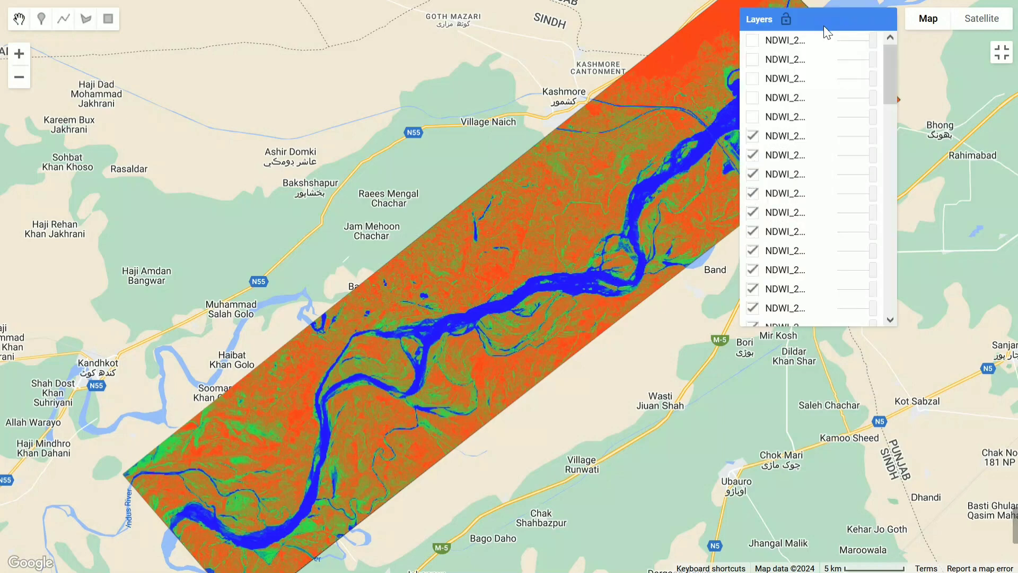
left_click(753, 136)
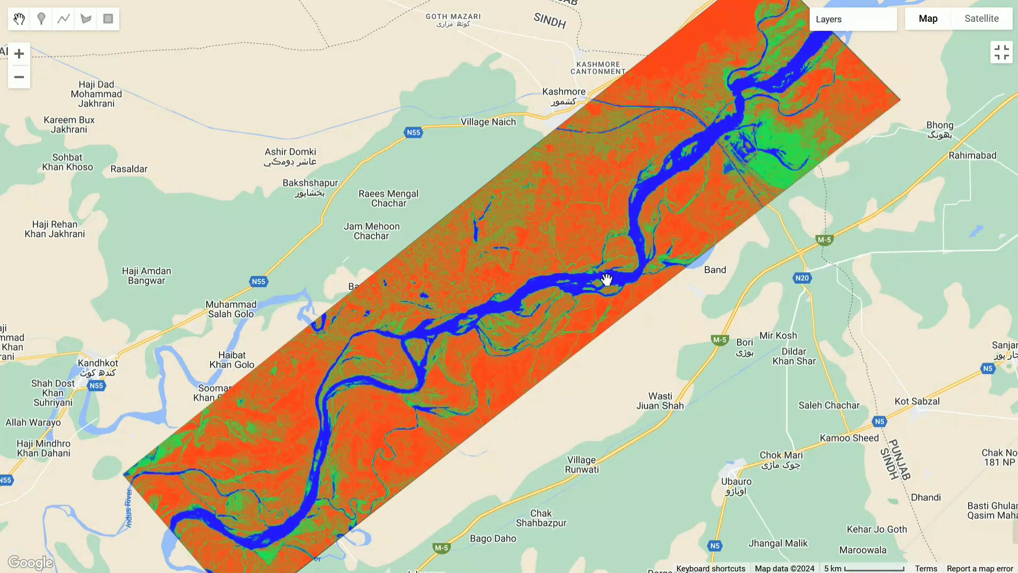
mouse_move(830, 21)
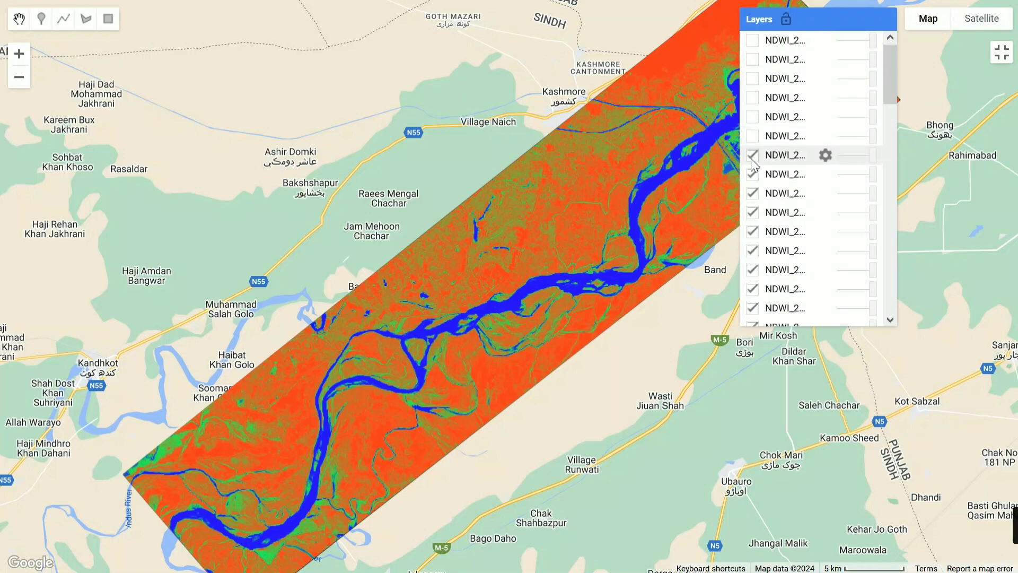
left_click(752, 156)
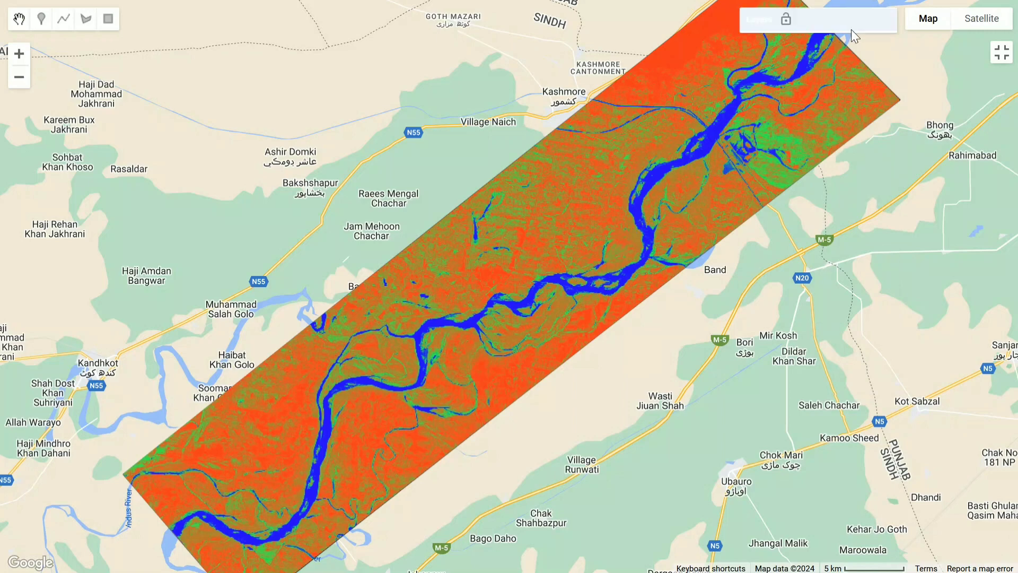
Toggle the third NDWI layer repeatedly to compare its river channel with the ninth layer.
mouse_move(857, 30)
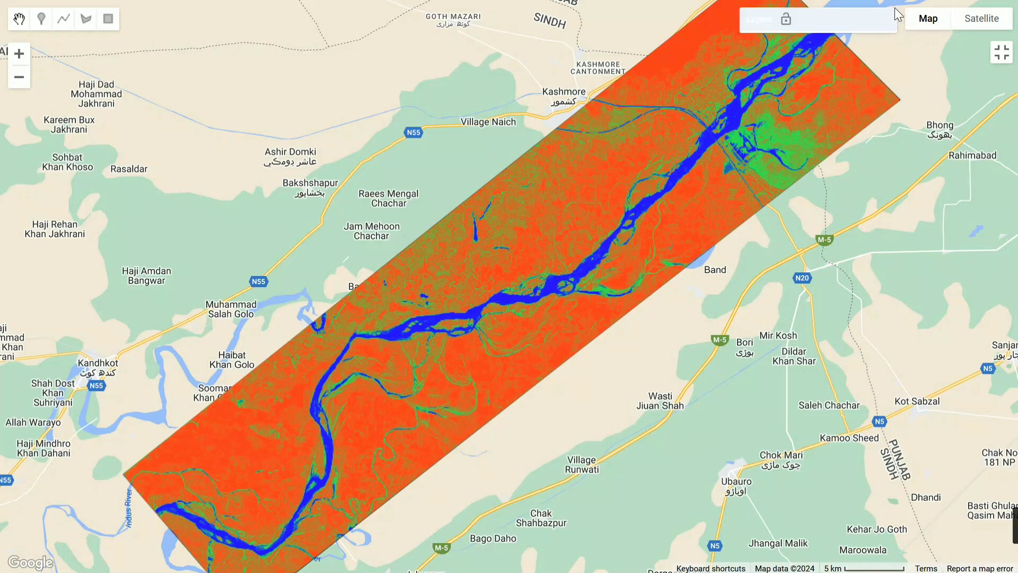
mouse_move(895, 5)
left_click(753, 79)
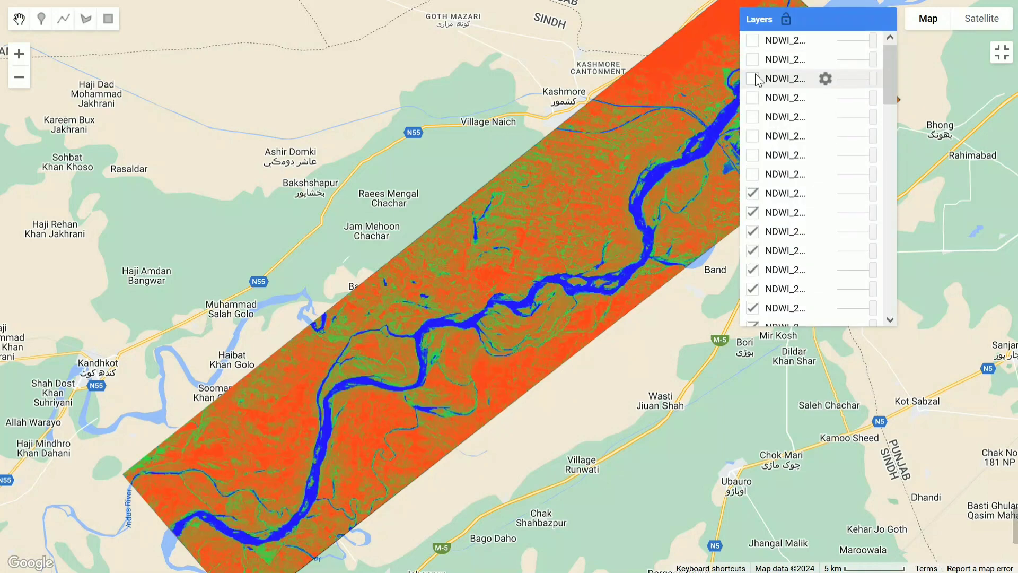
left_click(753, 79)
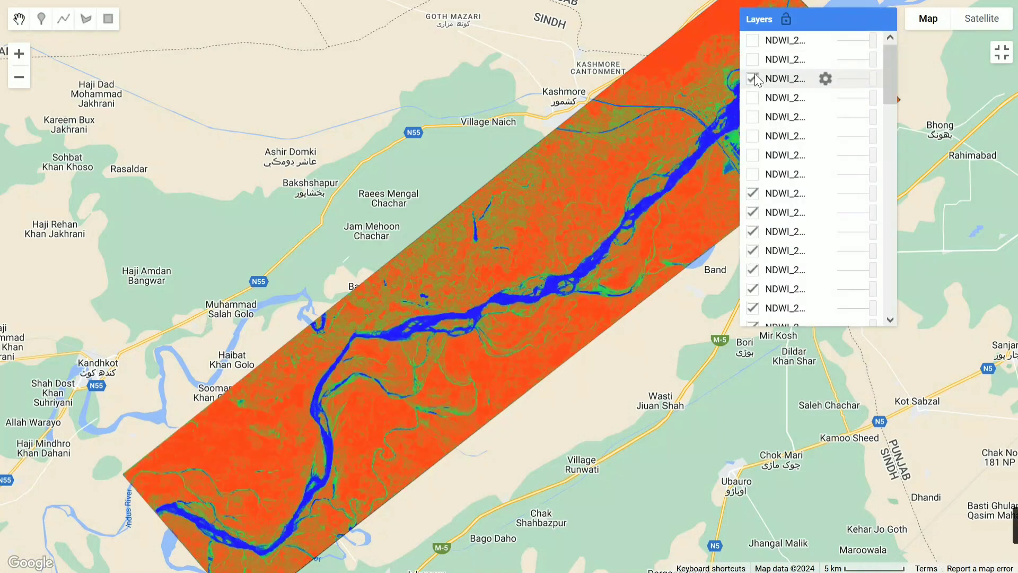
left_click(753, 79)
left_click(754, 79)
left_click(753, 79)
left_click(753, 79)
left_click(753, 79)
left_click(753, 79)
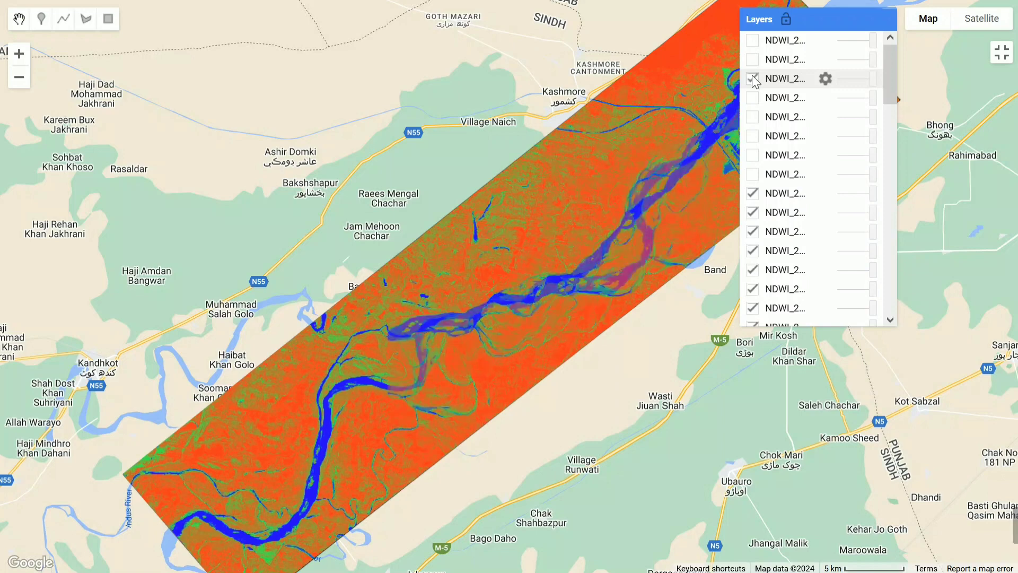
left_click(754, 79)
Toggle the ninth NDWI layer to compare its river course with the tenth, and leave both layers hidden.
left_click(754, 195)
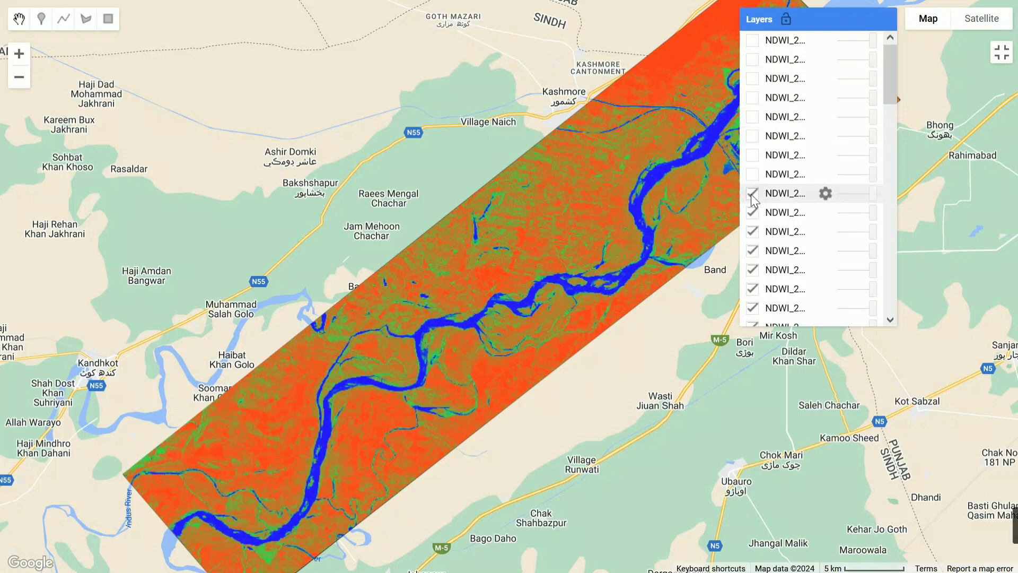
left_click(753, 194)
left_click(753, 195)
left_click(754, 214)
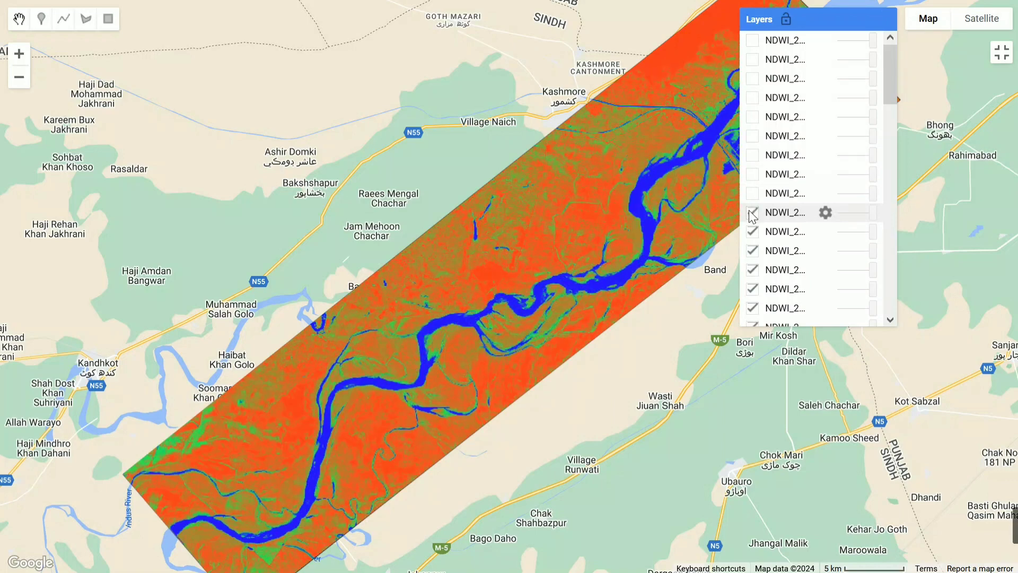
Toggle the third NDWI layer repeatedly to compare its river course with the eleventh layer.
left_click(753, 80)
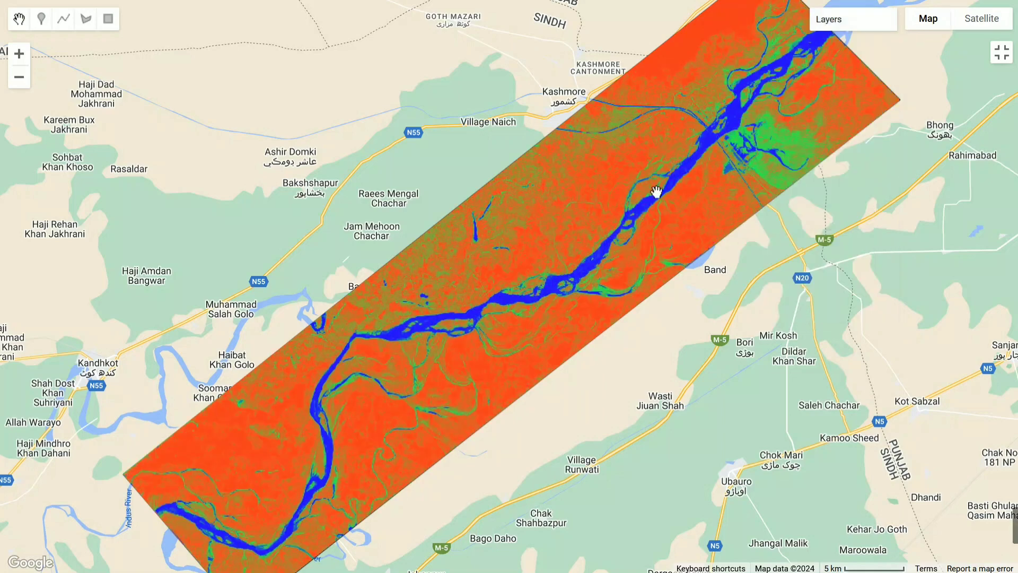
mouse_move(827, 13)
left_click(753, 79)
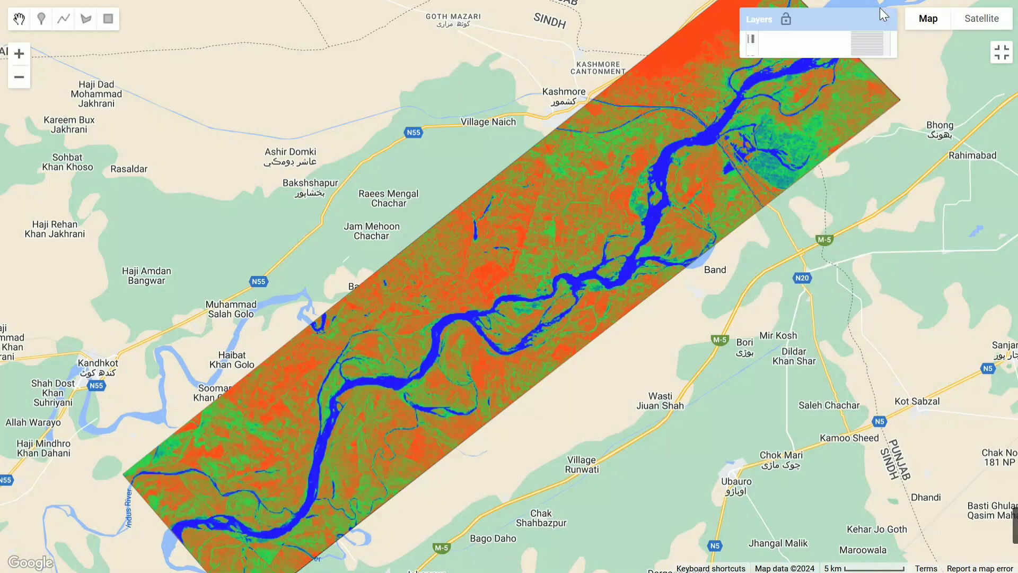
left_click(753, 79)
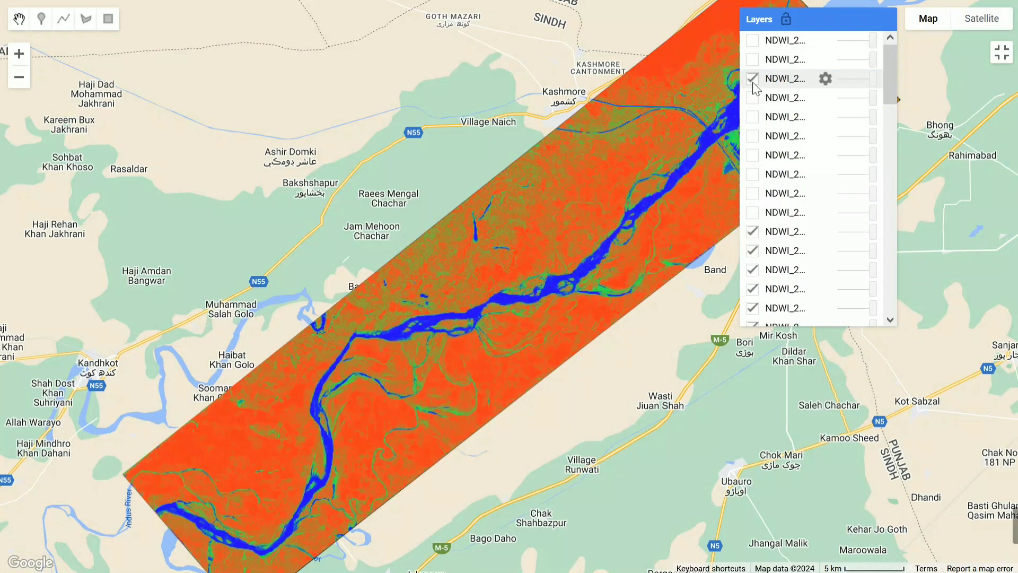
left_click(753, 79)
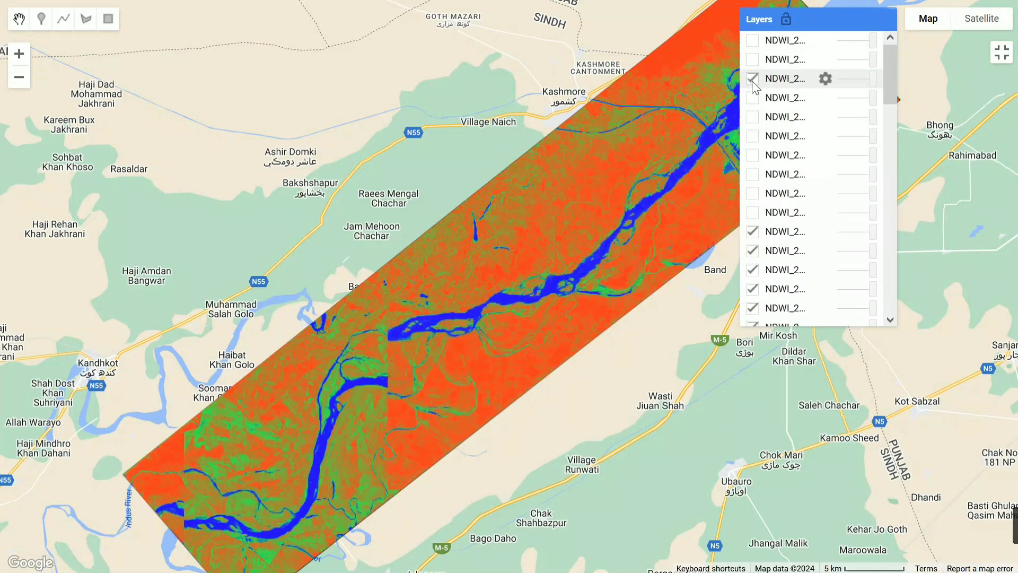
Hide the eleventh through fifteenth NDWI layers one by one to follow the river's older courses.
left_click(753, 233)
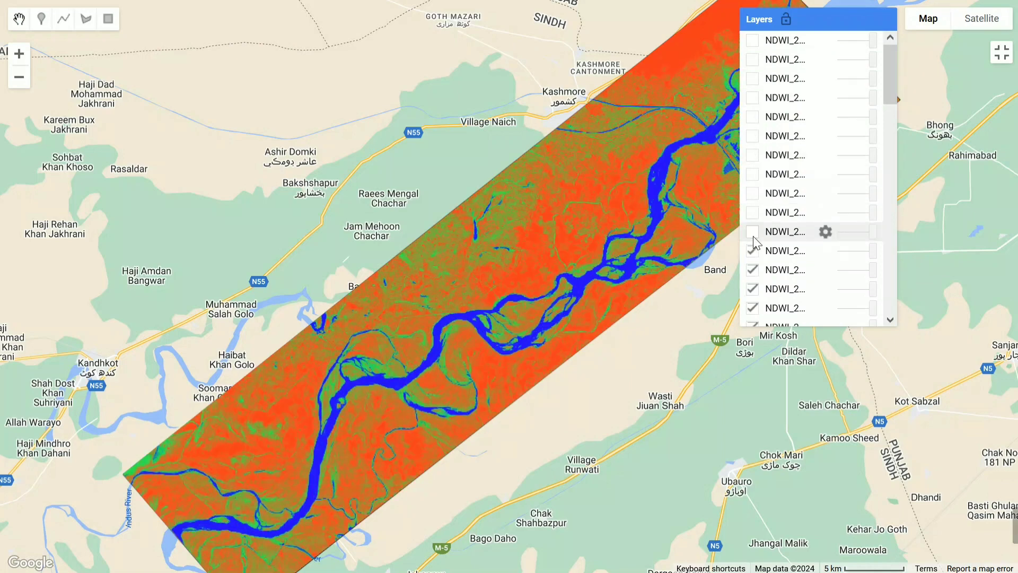
left_click(753, 252)
left_click(752, 270)
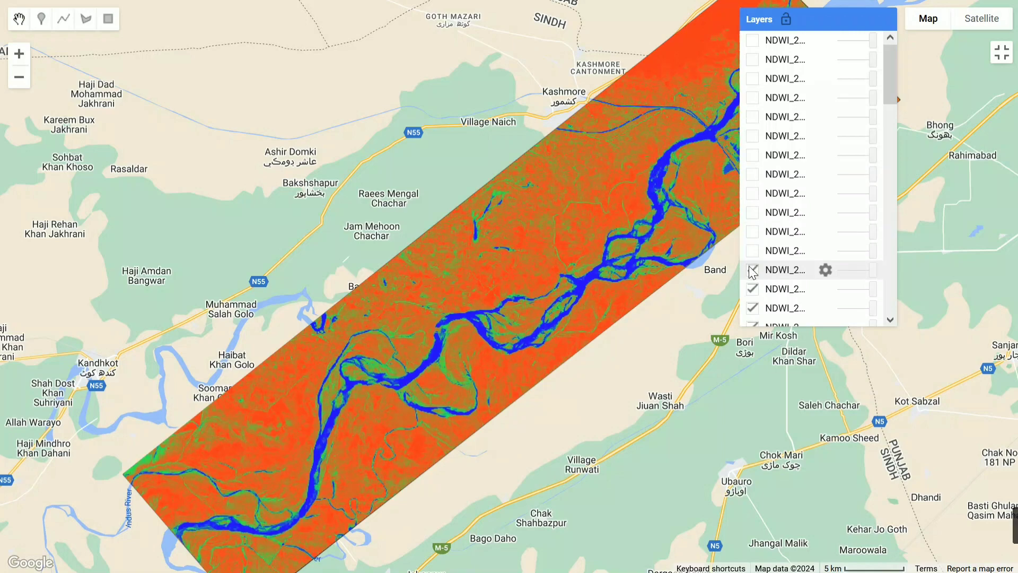
left_click(753, 290)
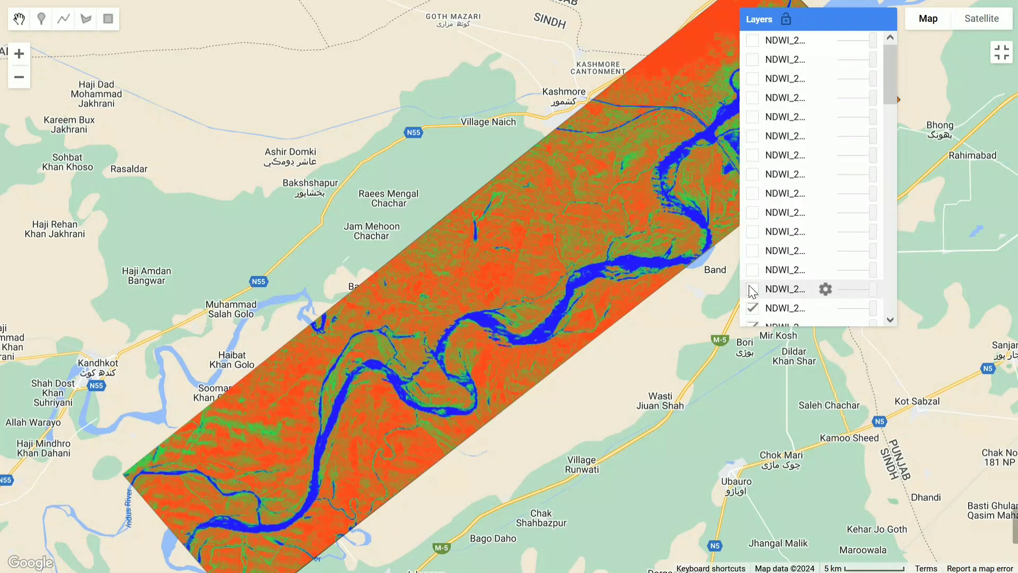
left_click(753, 308)
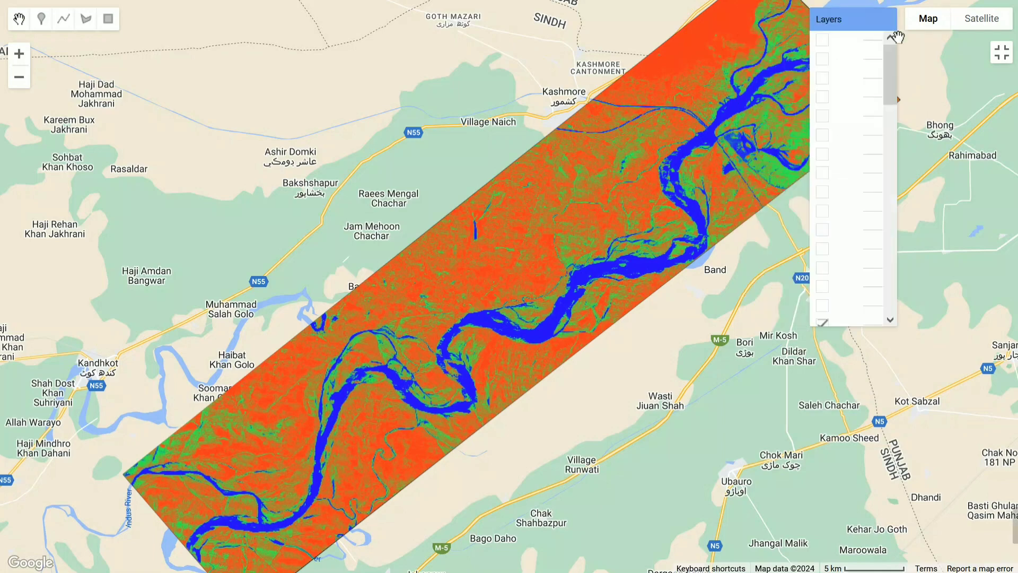
Exit the full-screen map and look through the unsubmitted Landsat and NDWI export tasks from 1990 to 2020.
left_click(1003, 53)
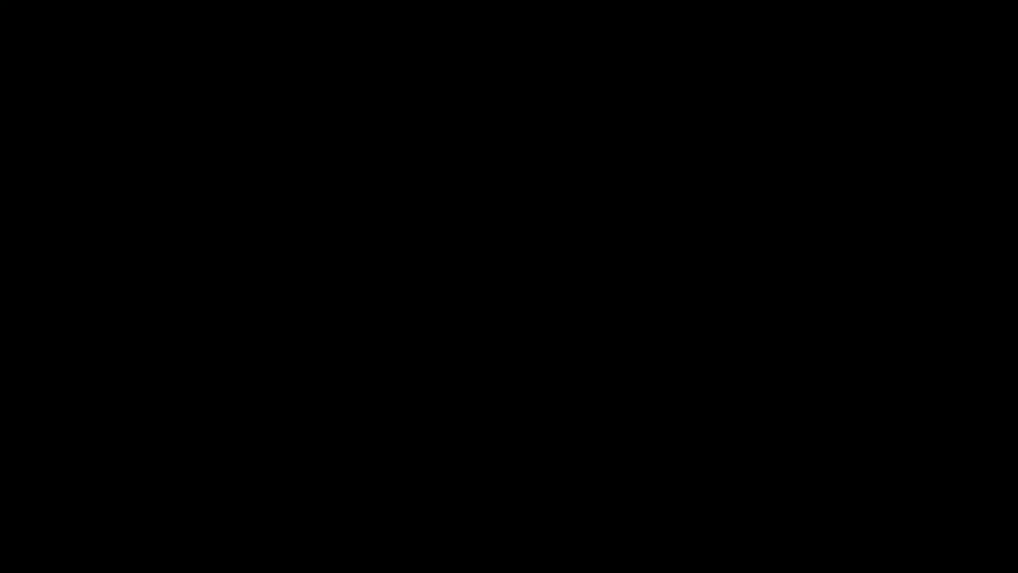
left_click(873, 128)
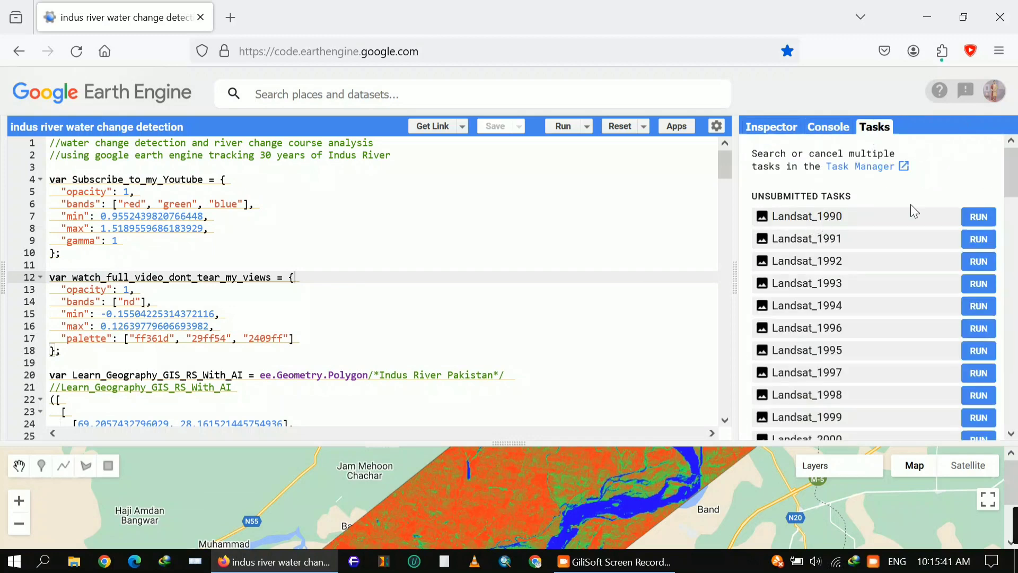
left_click_drag(1013, 185, 1015, 282)
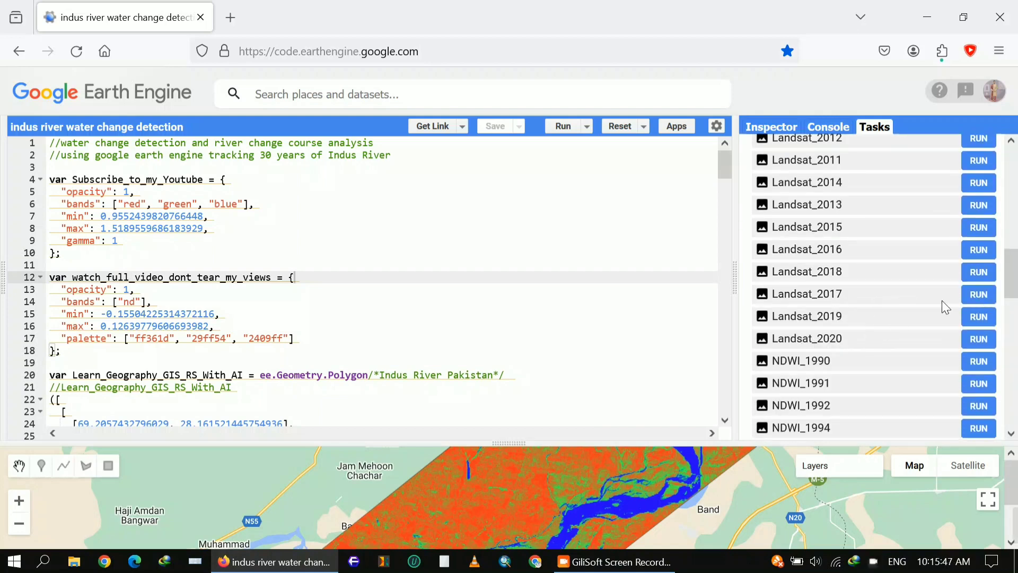
scroll(875, 281, "down", 2)
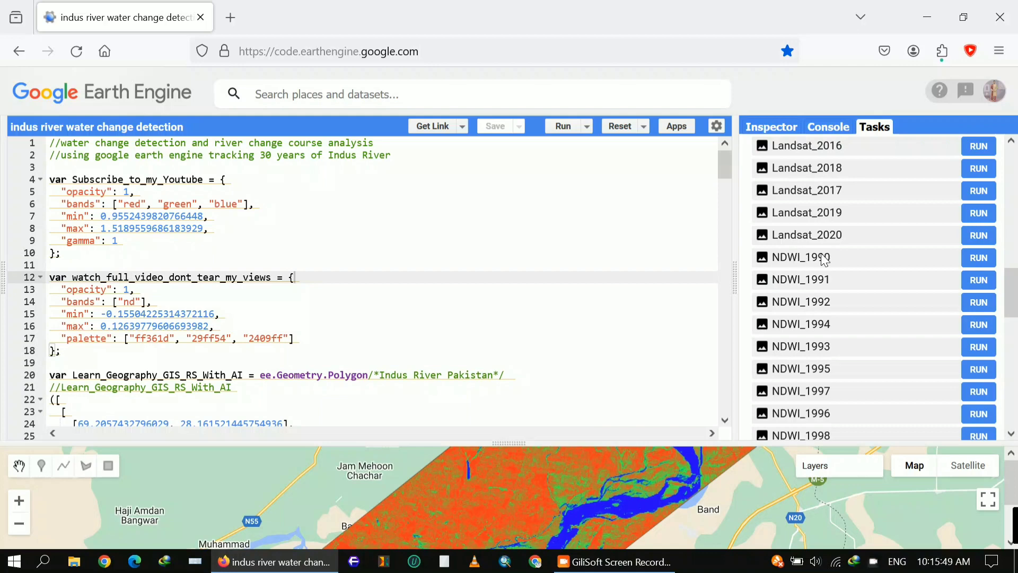
left_click_drag(1009, 295, 1013, 403)
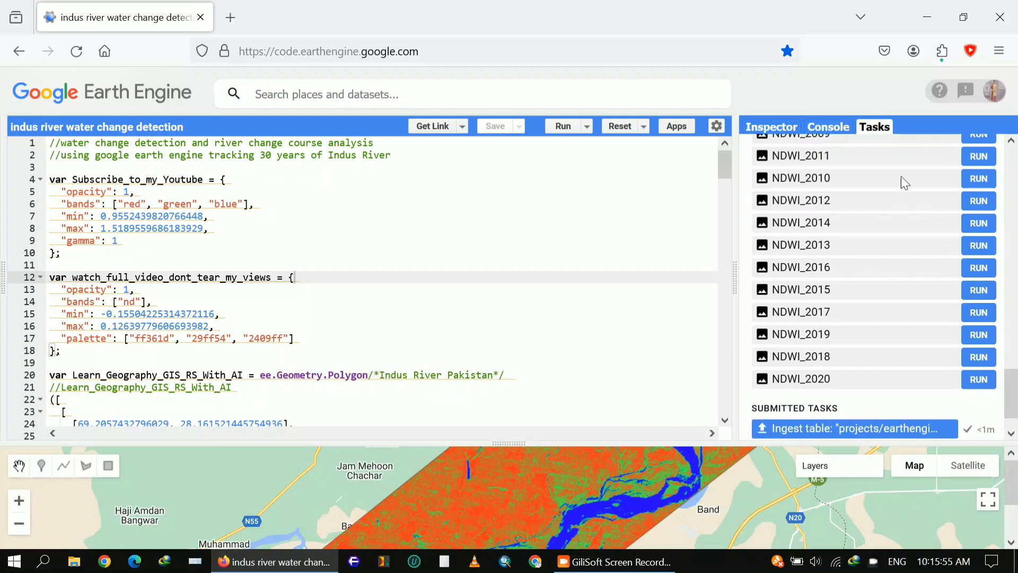
Return to the console output and inspect the 31-element image collection.
left_click(828, 126)
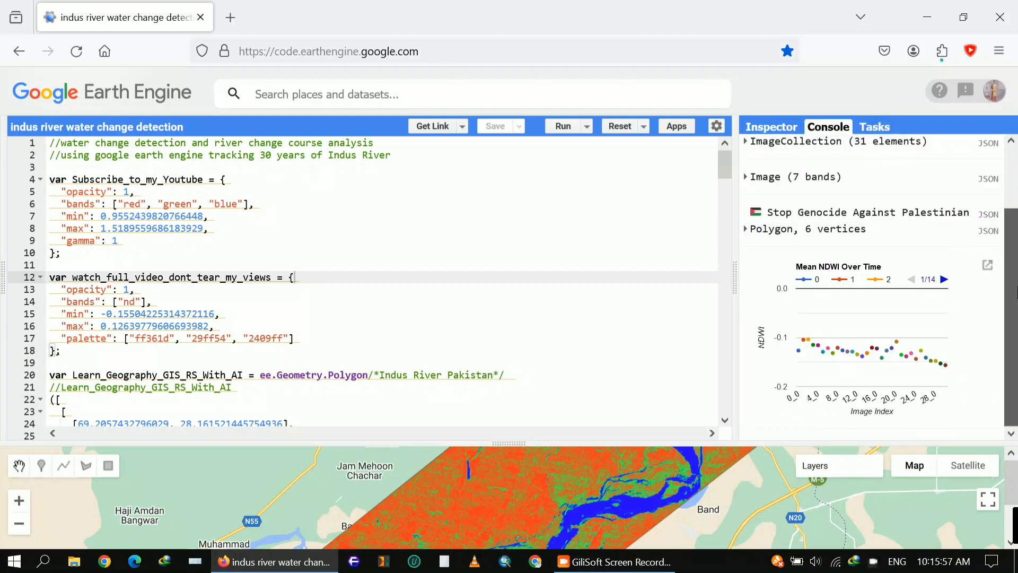
scroll(1017, 291, "up", 3)
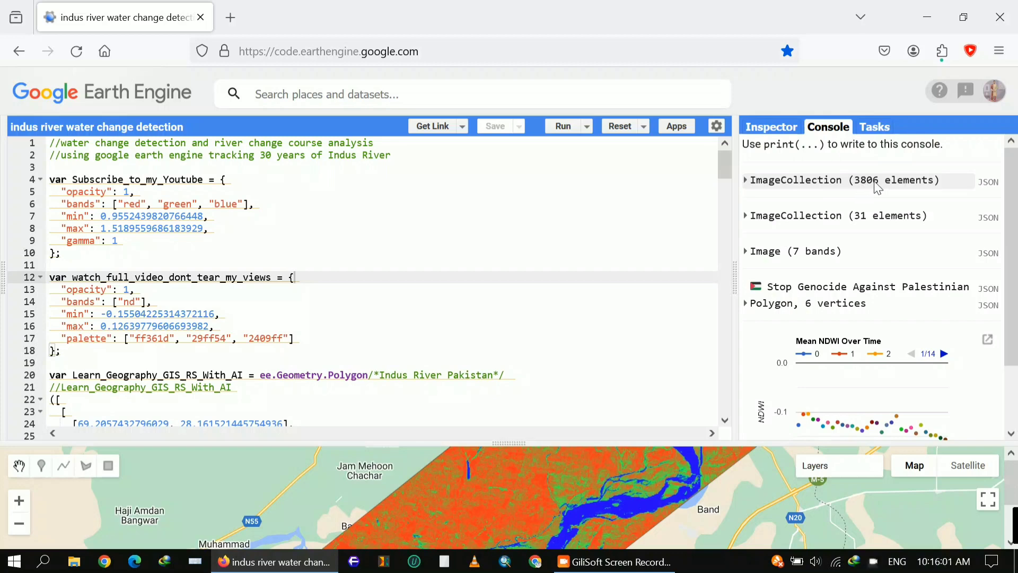
left_click(753, 217)
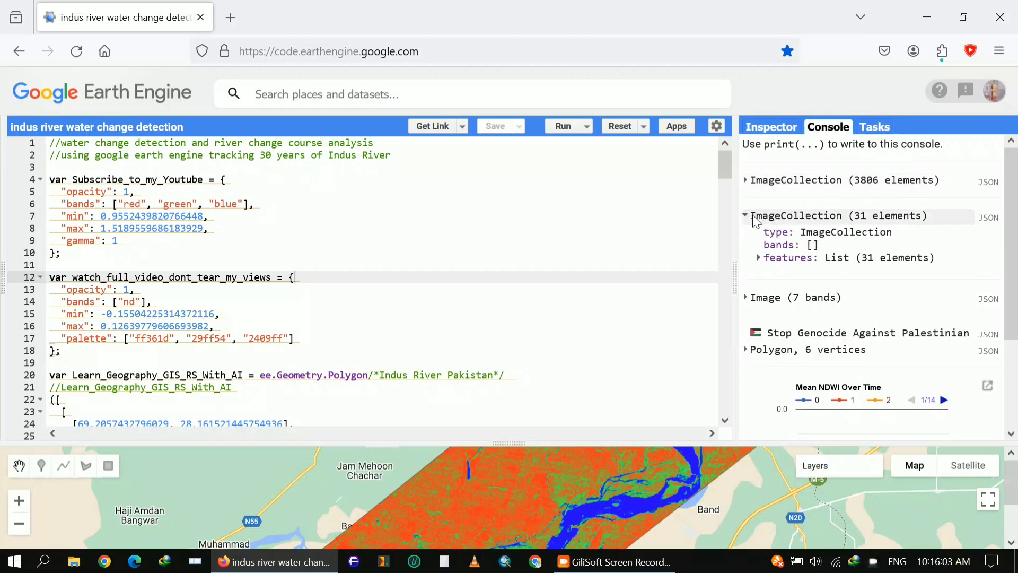
left_click(756, 217)
Inspect the properties and band list of the printed seven-band image, and collapse its entry.
left_click(755, 256)
left_click(760, 293)
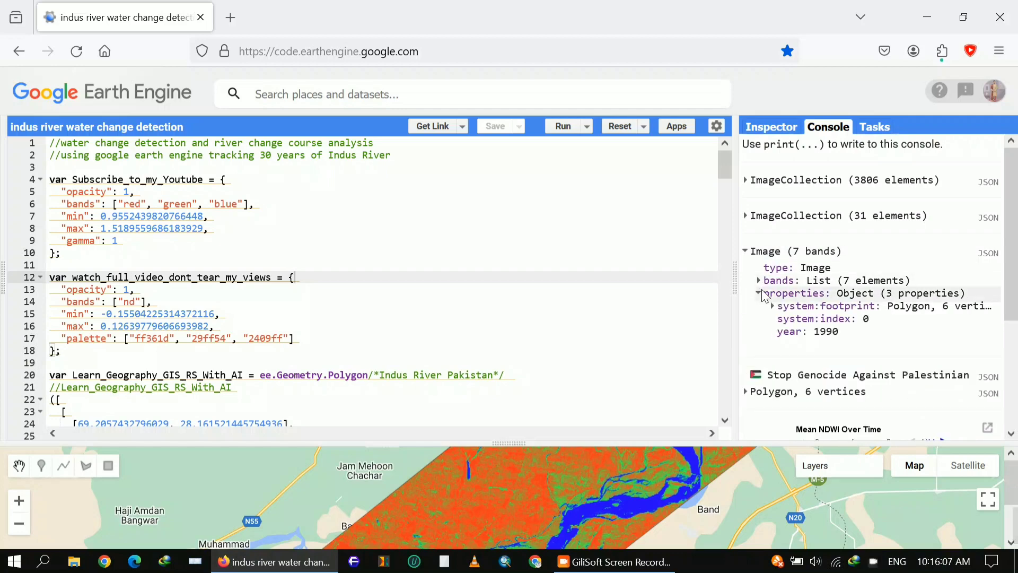
left_click(760, 294)
left_click(759, 281)
left_click(759, 281)
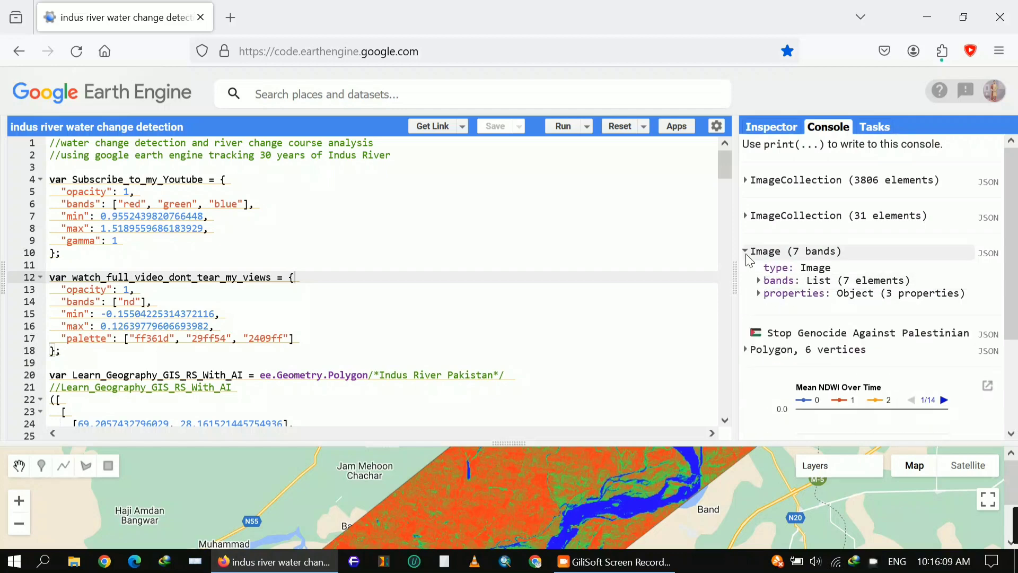
left_click(748, 255)
Expand the printed polygon down to its vertex coordinates and widen the console to read them in full.
left_click(746, 305)
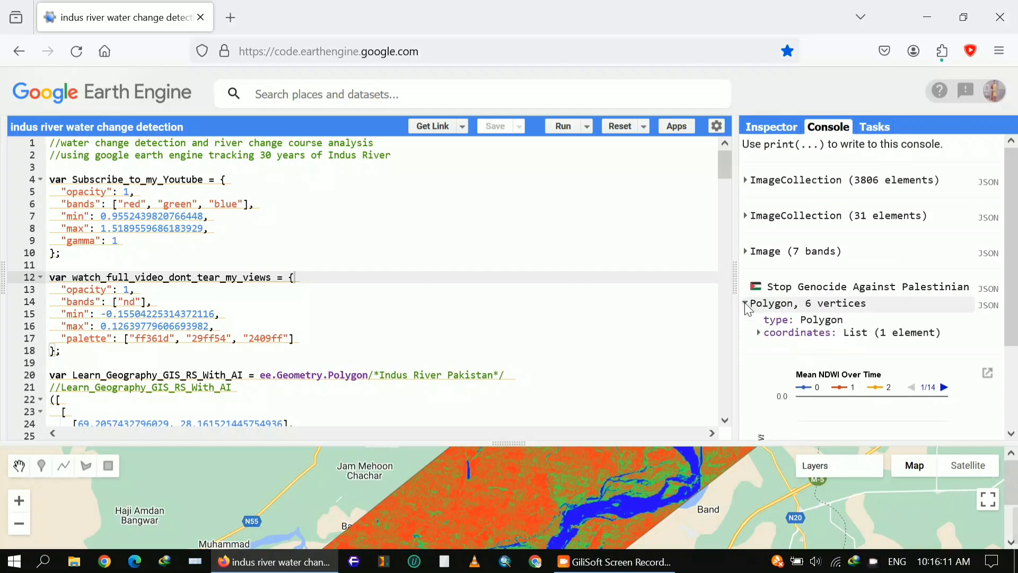
left_click(787, 333)
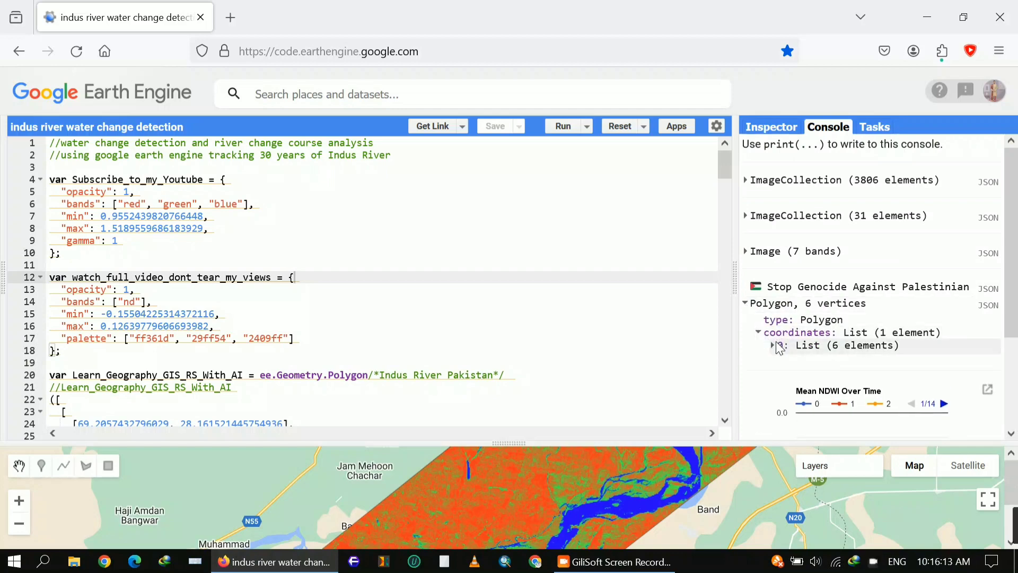
left_click(779, 345)
left_click_drag(1017, 249, 1017, 301)
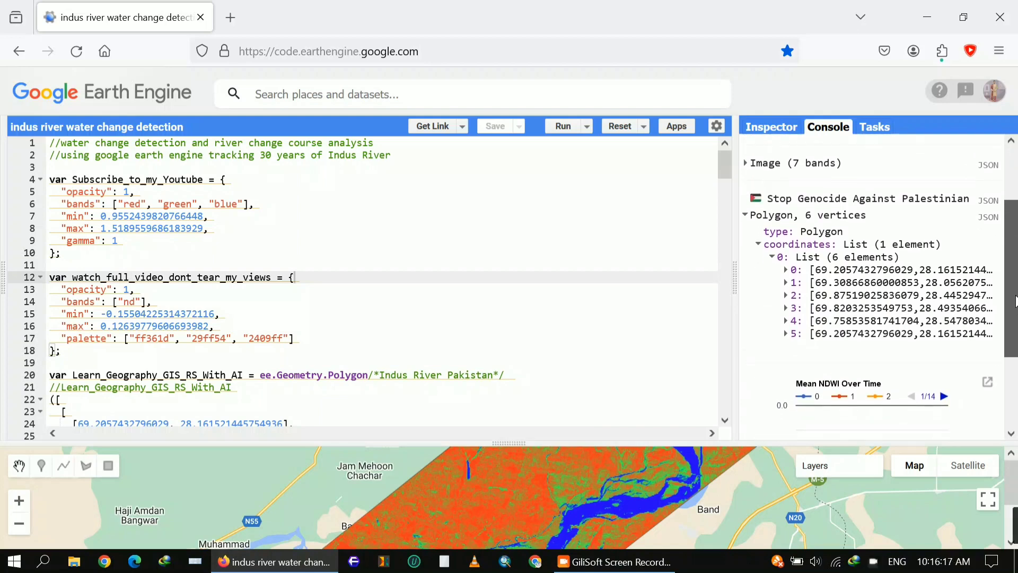
left_click_drag(741, 272, 670, 276)
Examine the Mean NDWI Over Time chart and all its legend pages in a separate tab, and close that tab.
left_click_drag(1014, 253, 1016, 322)
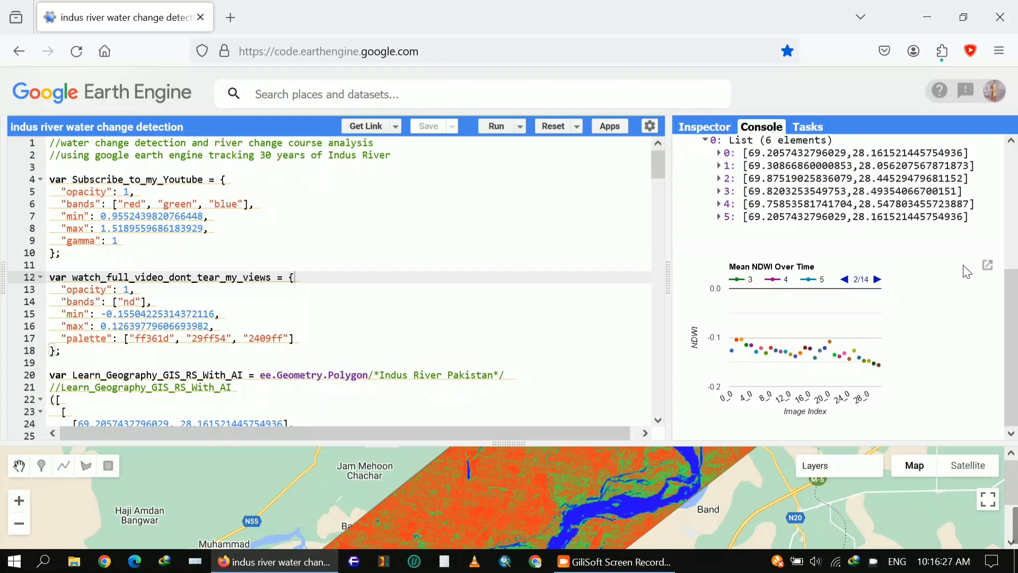
left_click(987, 265)
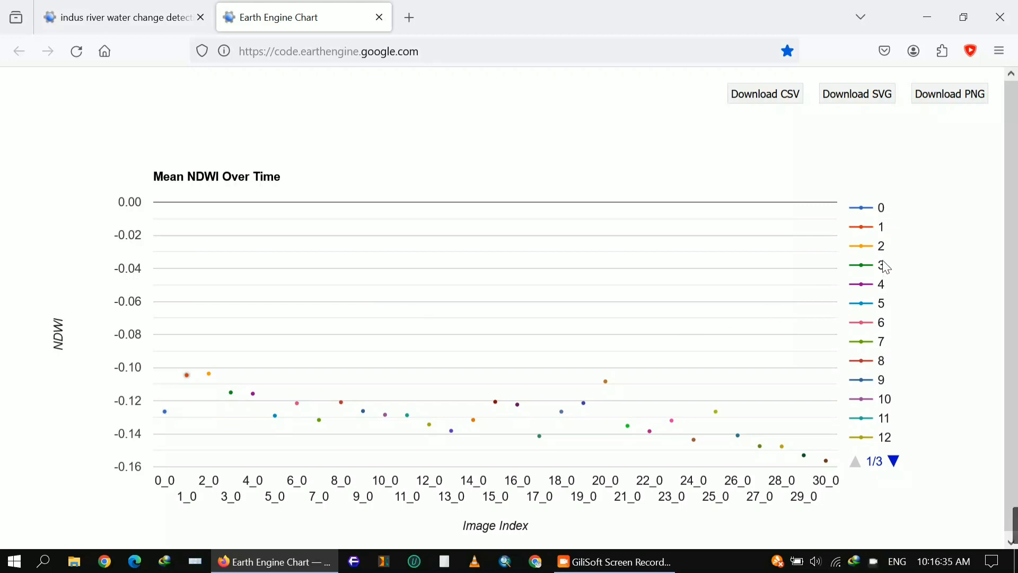
left_click(895, 461)
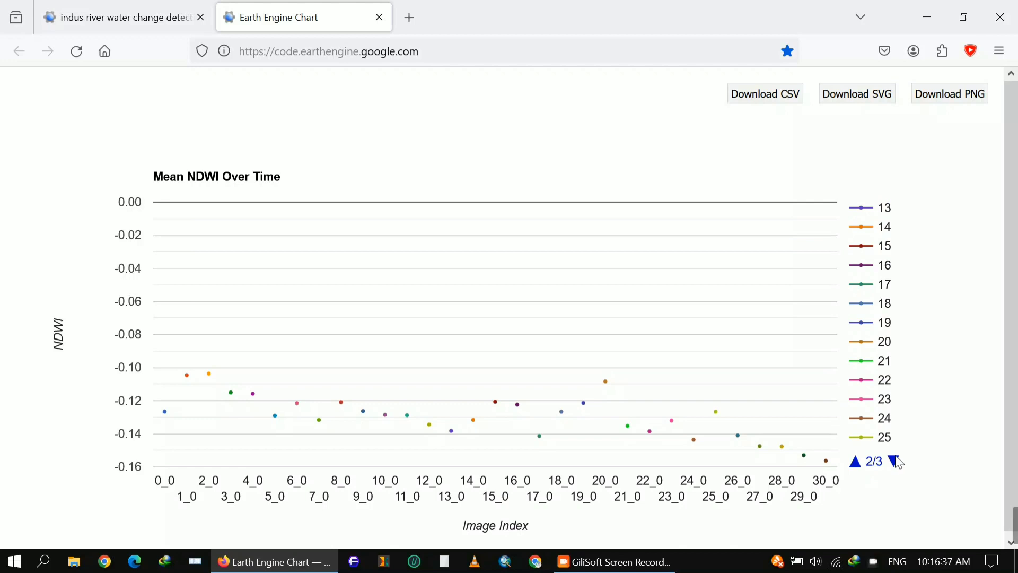
left_click(896, 461)
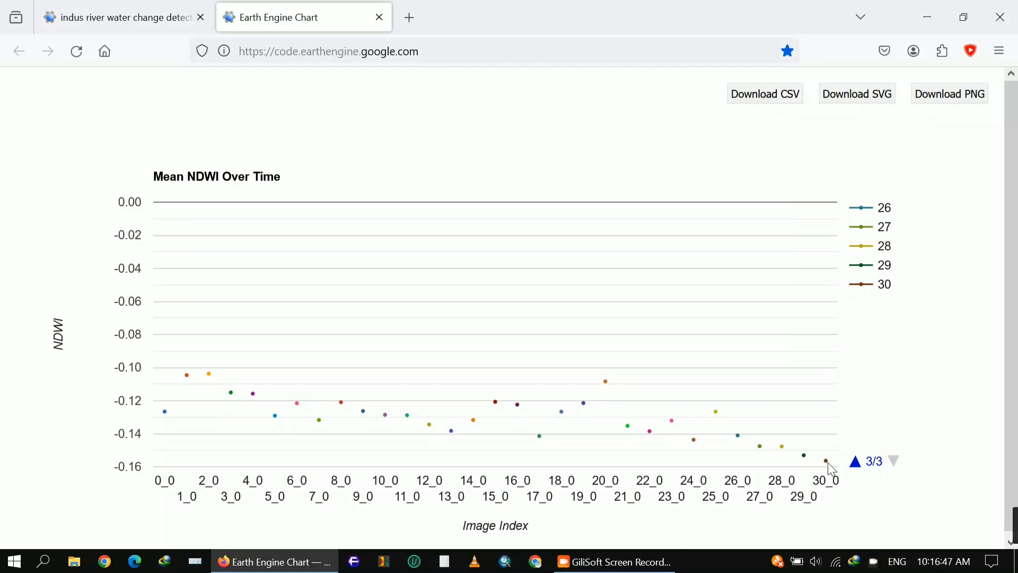
mouse_move(826, 462)
left_click(857, 460)
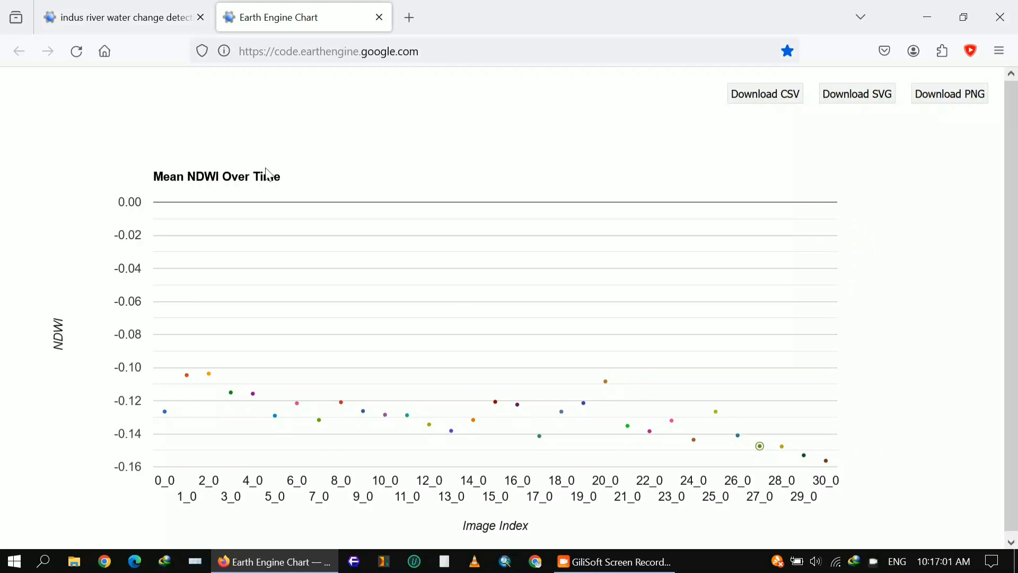
left_click(379, 17)
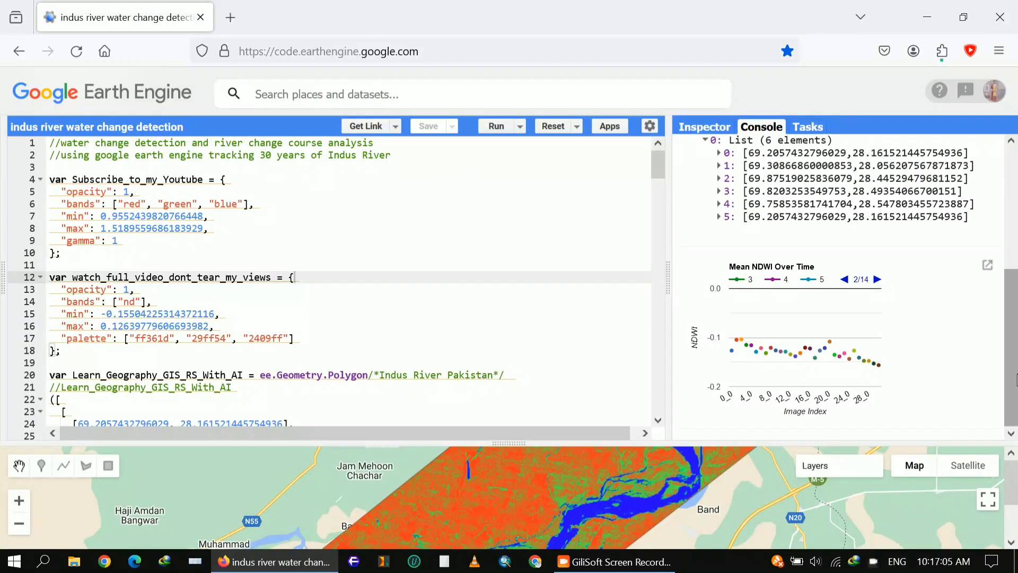
Widen the code editor, enlarge the map area, and display the NDWI_2020 layer over the river.
left_click_drag(668, 283, 908, 290)
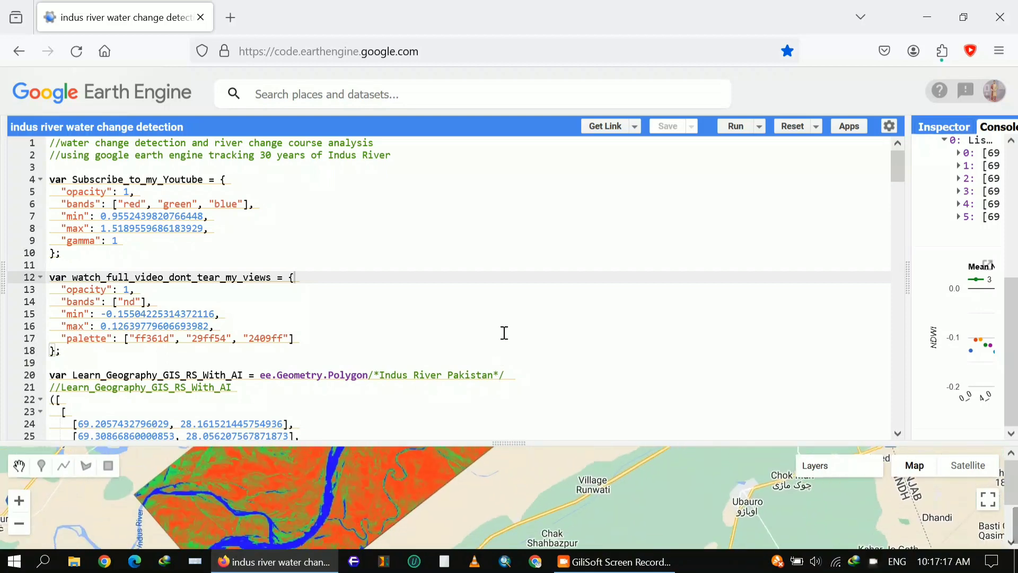
left_click_drag(503, 442, 509, 346)
left_click_drag(287, 405, 688, 463)
mouse_move(832, 361)
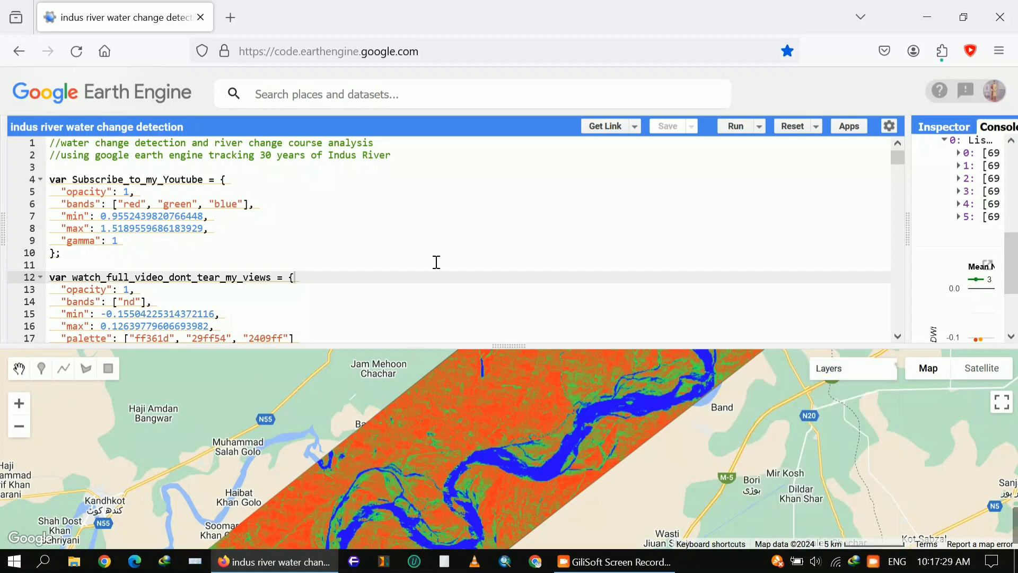
Review the script's RGB and NDWI visualization variables and open the NDWI_2020 layer's visualization parameters.
mouse_move(50, 192)
left_click(100, 216)
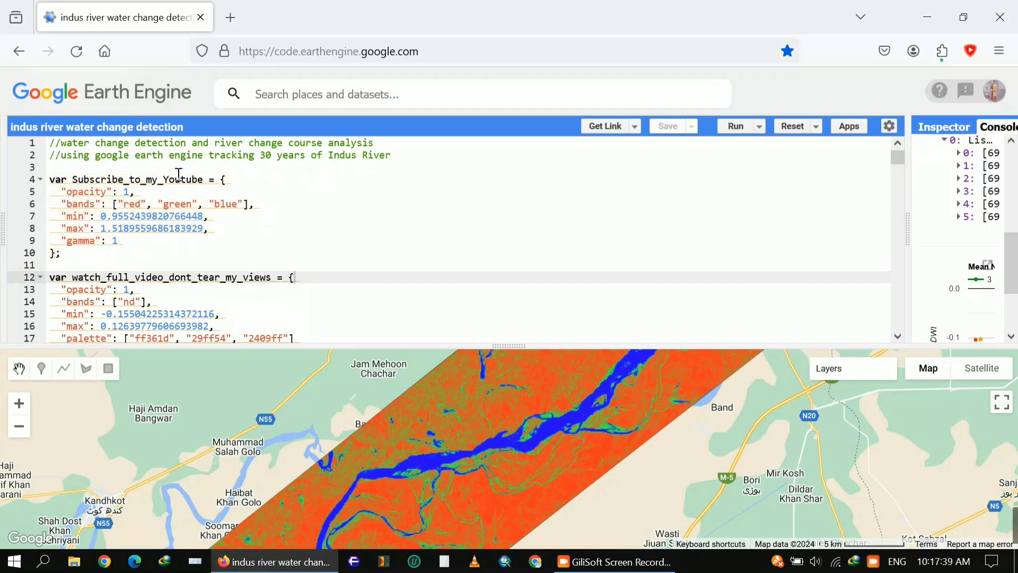
left_click_drag(900, 155, 902, 163)
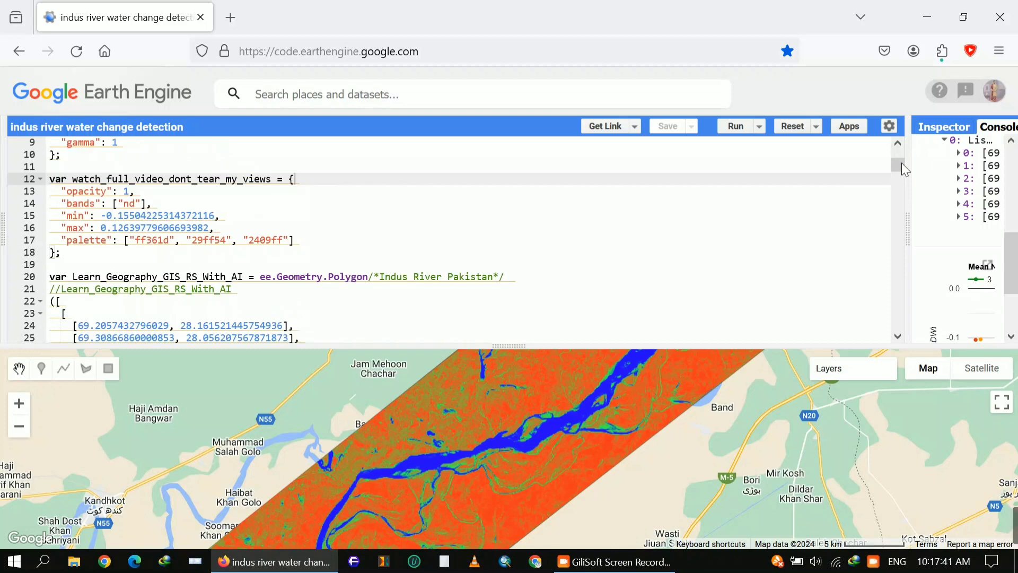
mouse_move(185, 237)
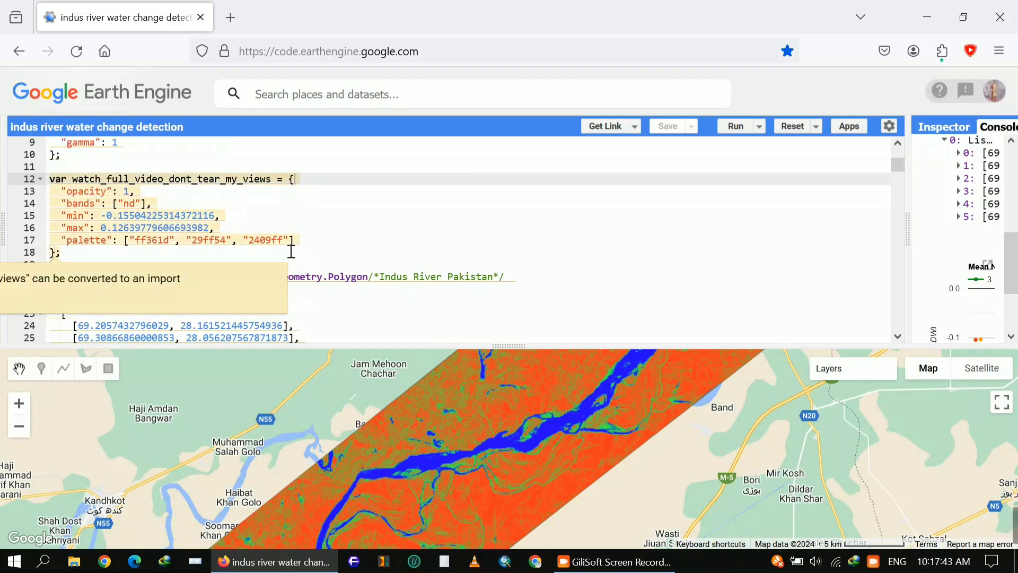
mouse_move(857, 372)
left_click(828, 393)
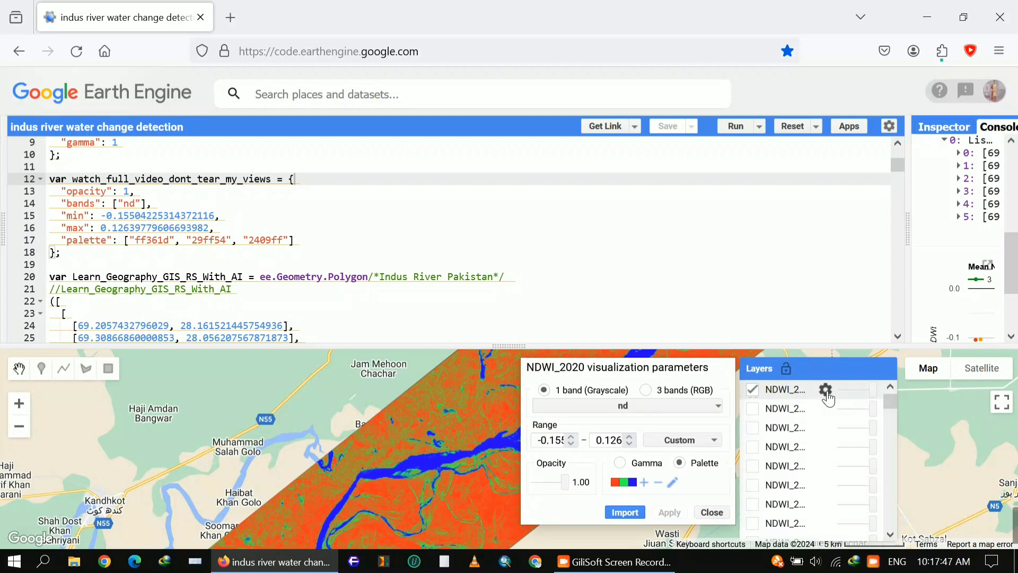
Preview the 98% stretch range for the NDWI_2020 layer, check its minimum and maximum values, and close the visualization parameters without applying.
left_click(690, 442)
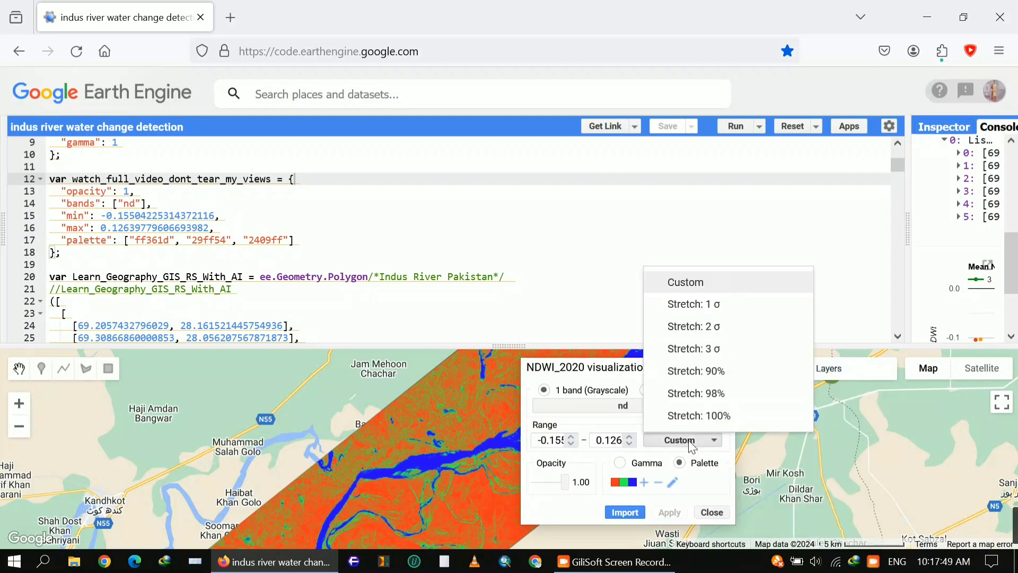
left_click(710, 395)
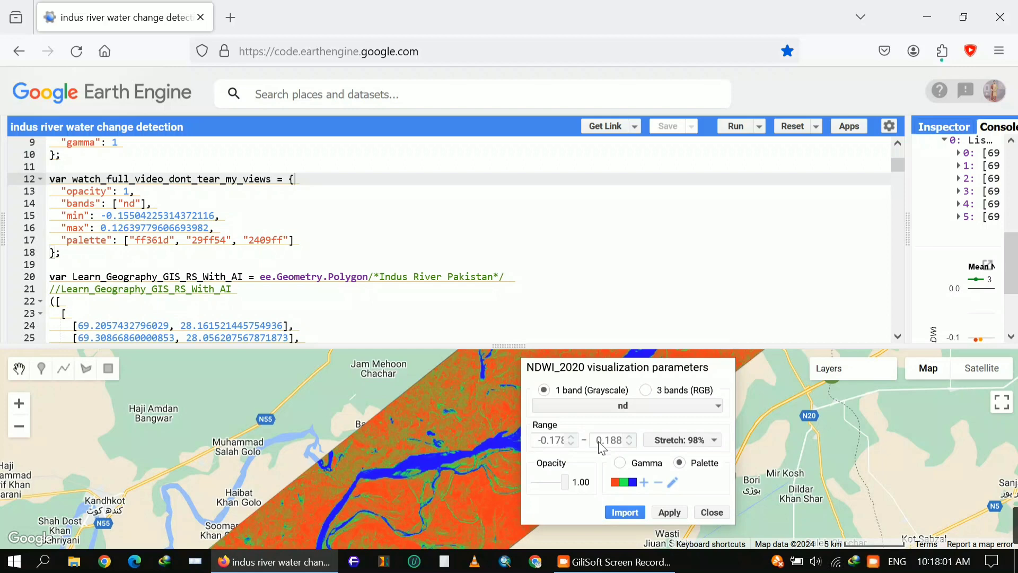
right_click(553, 444)
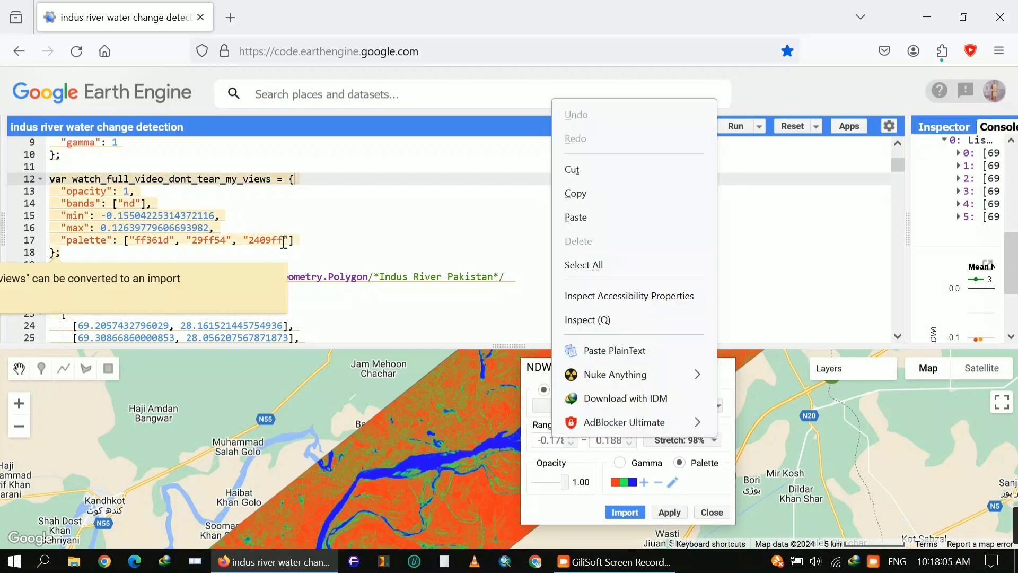
left_click(614, 441)
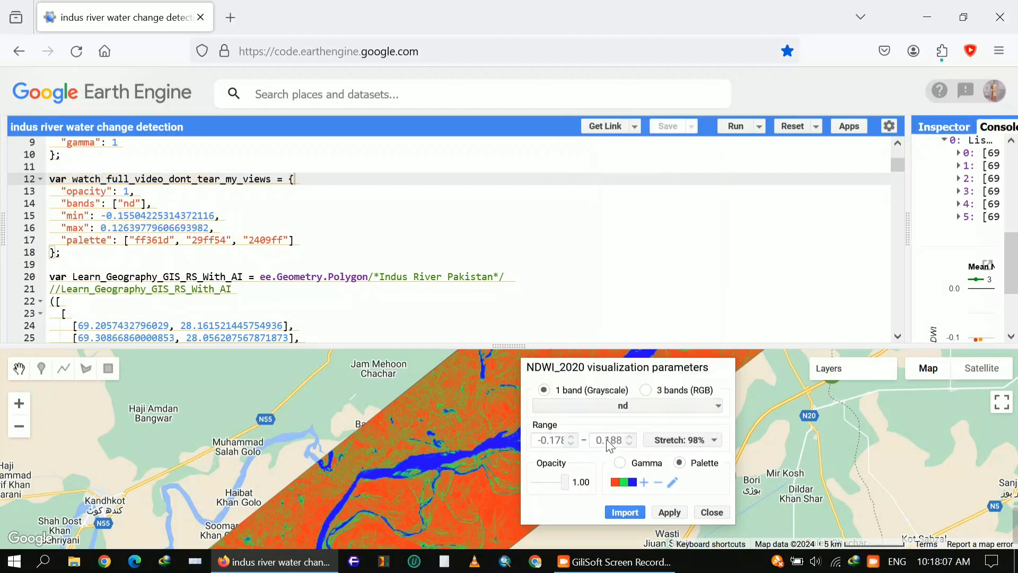
right_click(615, 442)
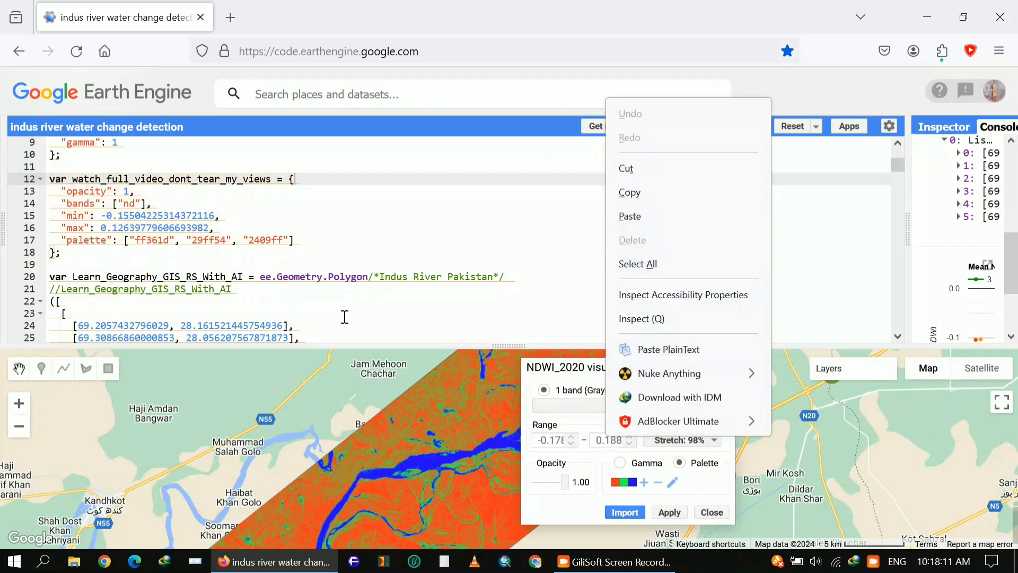
left_click(720, 512)
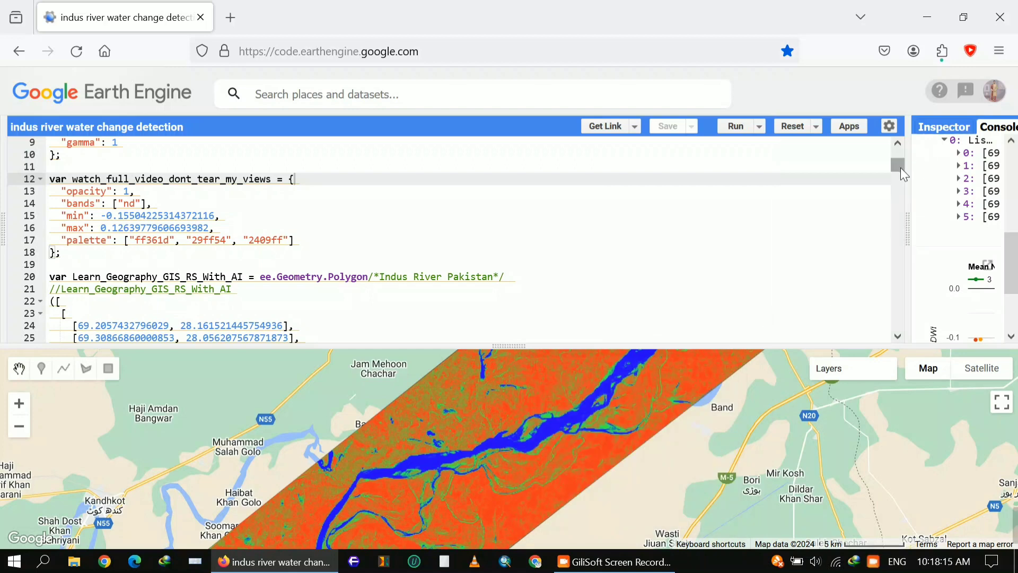
Review the script's Indus River polygon coordinates below the visualization variables.
left_click_drag(901, 167, 901, 174)
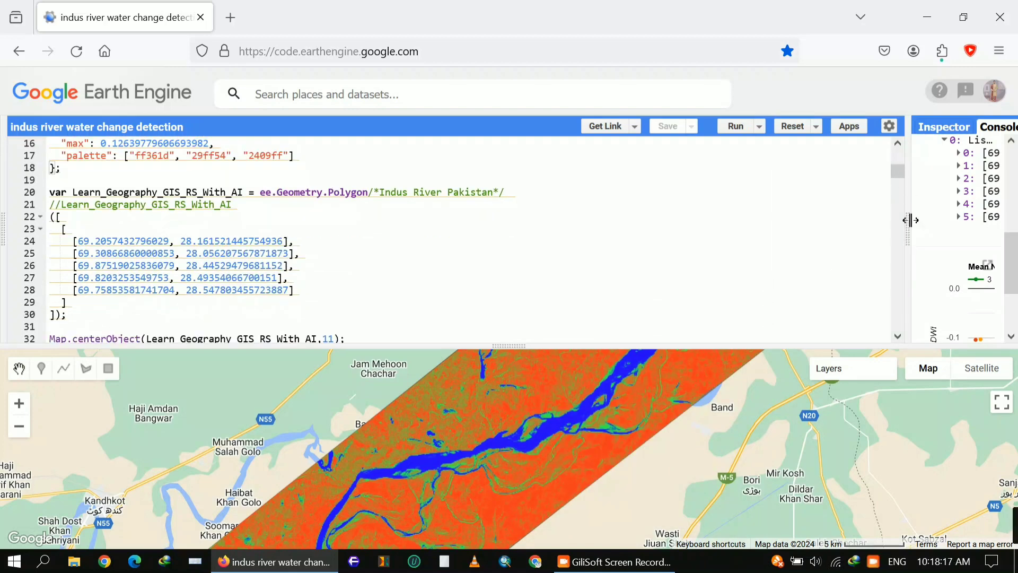